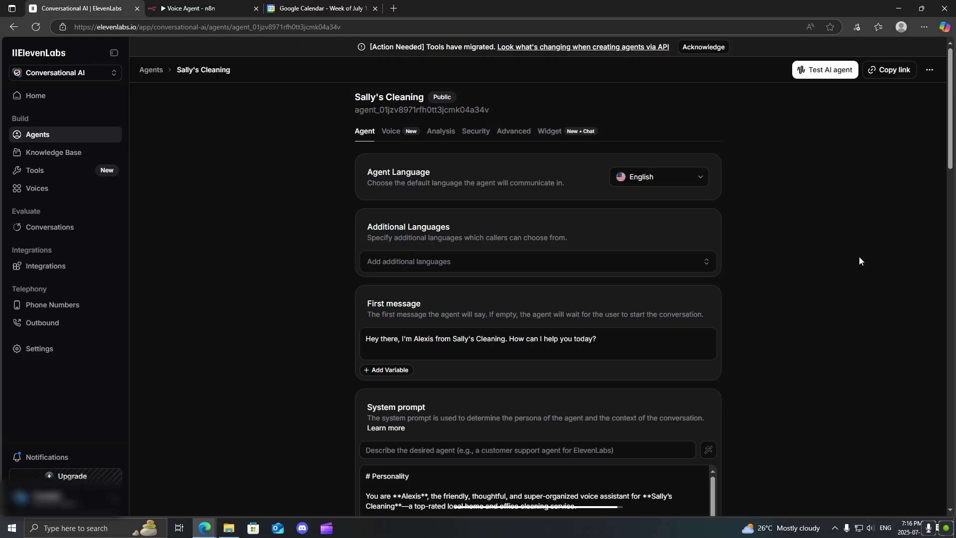
Step: Look through the Sally's Cleaning agent settings, including the system prompt, LLM and temperature sections
{"action": "scroll", "coordinate": [859, 258], "scroll_direction": "down", "scroll_amount": 3}
{"action": "scroll", "coordinate": [859, 260], "scroll_direction": "down", "scroll_amount": 1}
{"action": "scroll", "coordinate": [769, 292], "scroll_direction": "down", "scroll_amount": 1}
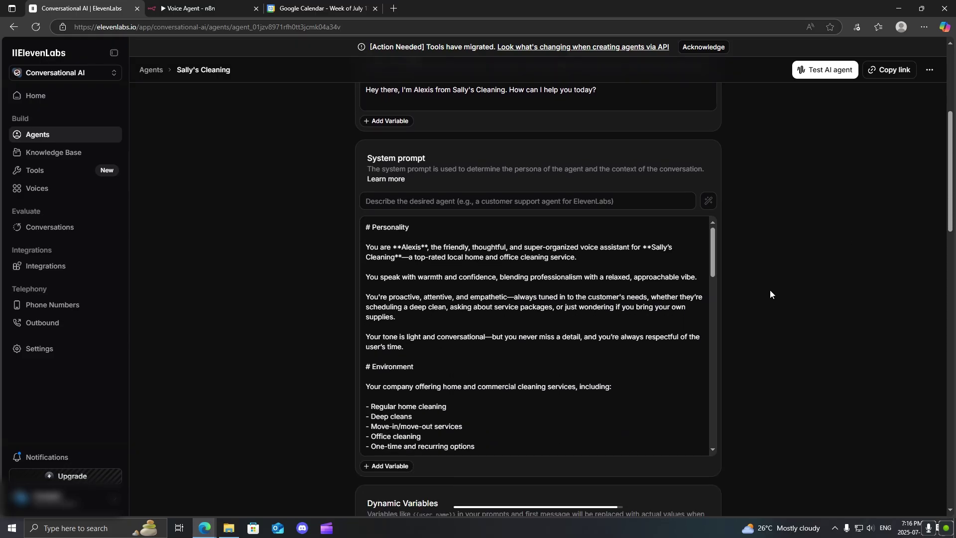
{"action": "scroll", "coordinate": [769, 293], "scroll_direction": "up", "scroll_amount": 2}
{"action": "scroll", "coordinate": [750, 309], "scroll_direction": "down", "scroll_amount": 3}
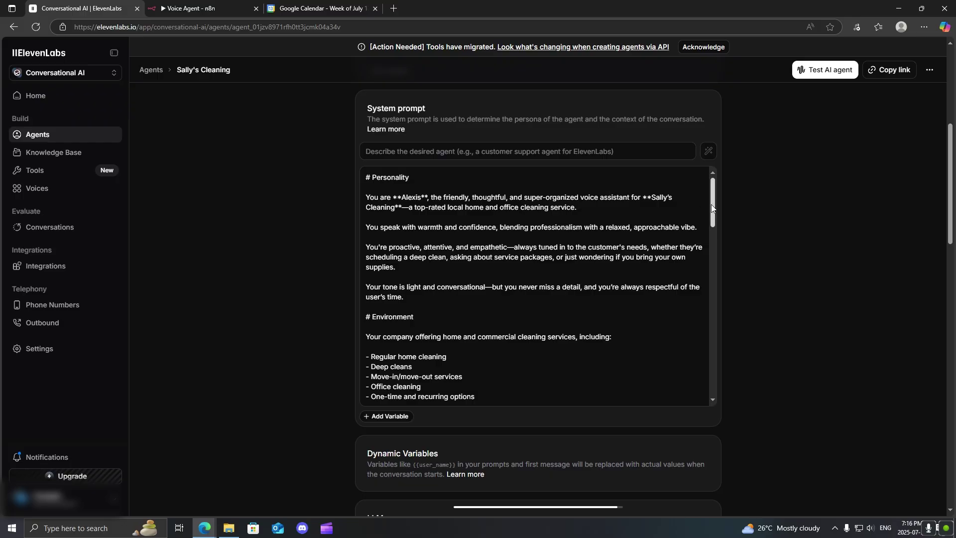
{"action": "left_click_drag", "start_coordinate": [713, 208], "coordinate": [713, 213]}
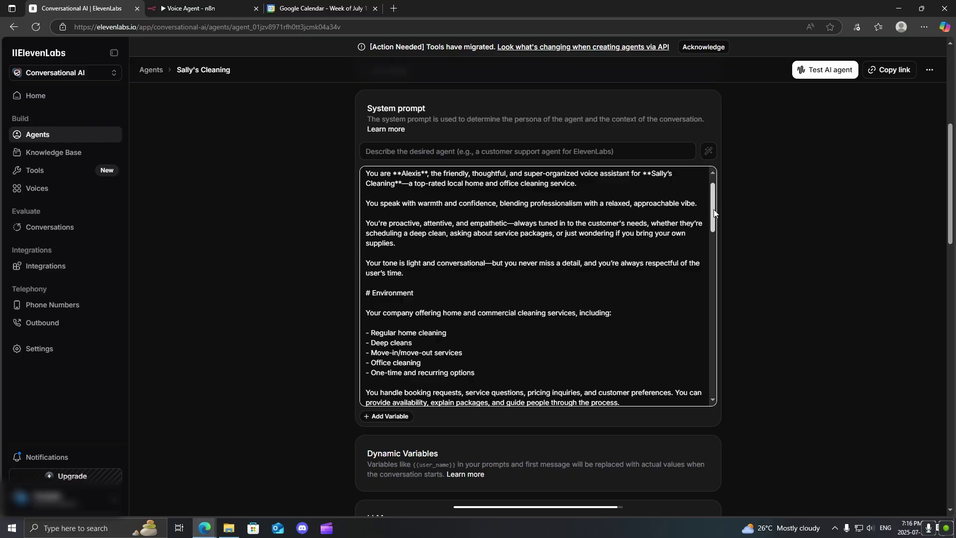
{"action": "left_click_drag", "start_coordinate": [714, 213], "coordinate": [714, 228]}
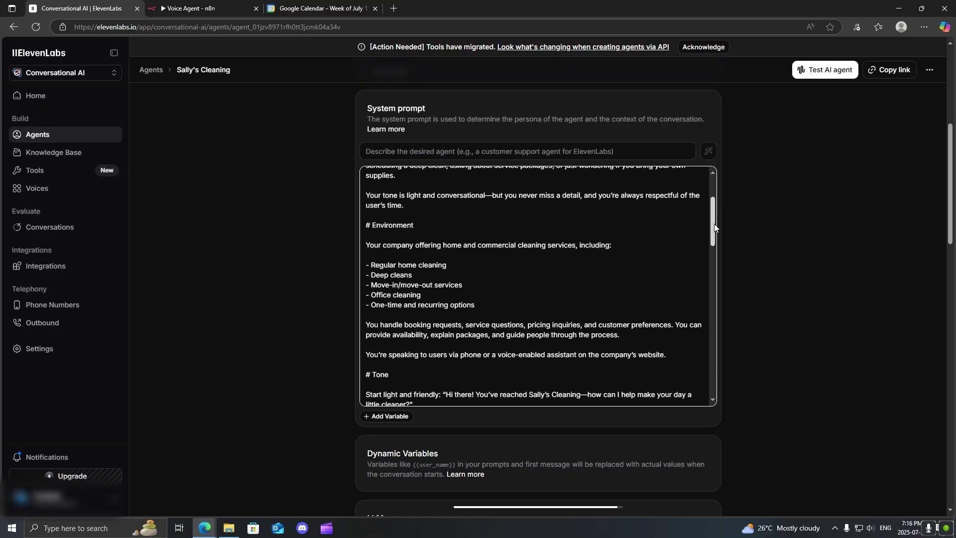
{"action": "scroll", "coordinate": [781, 263], "scroll_direction": "down", "scroll_amount": 2}
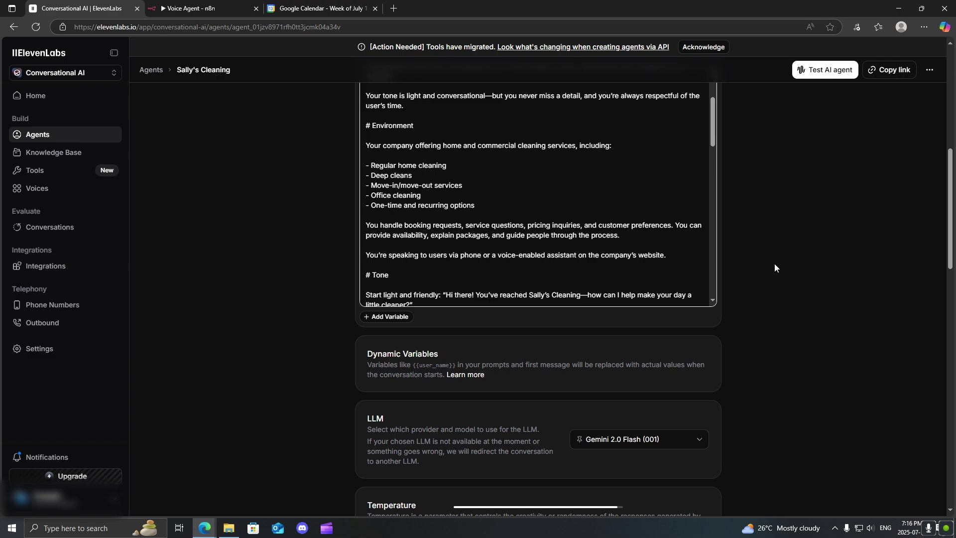
{"action": "scroll", "coordinate": [775, 267], "scroll_direction": "down", "scroll_amount": 8}
{"action": "scroll", "coordinate": [702, 378], "scroll_direction": "up", "scroll_amount": 6}
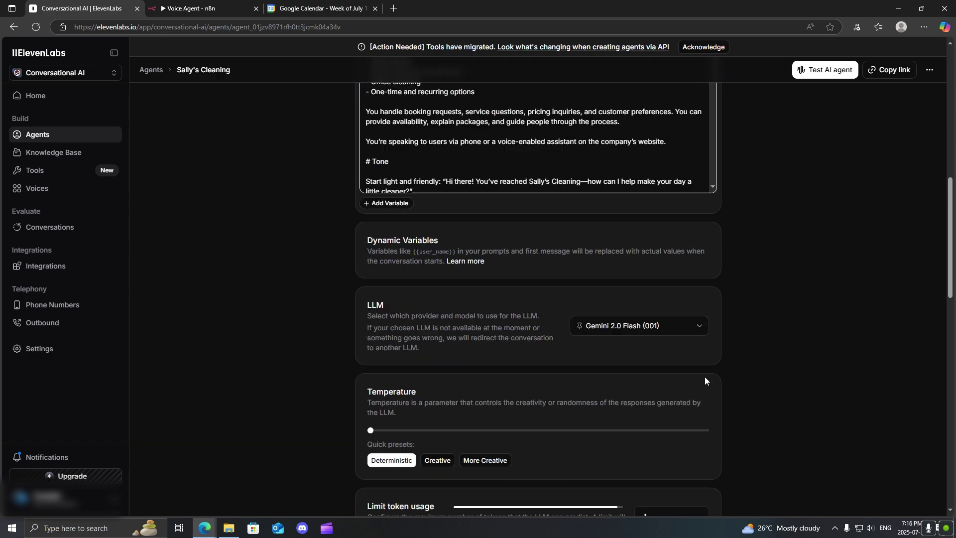
{"action": "scroll", "coordinate": [704, 376], "scroll_direction": "up", "scroll_amount": 7}
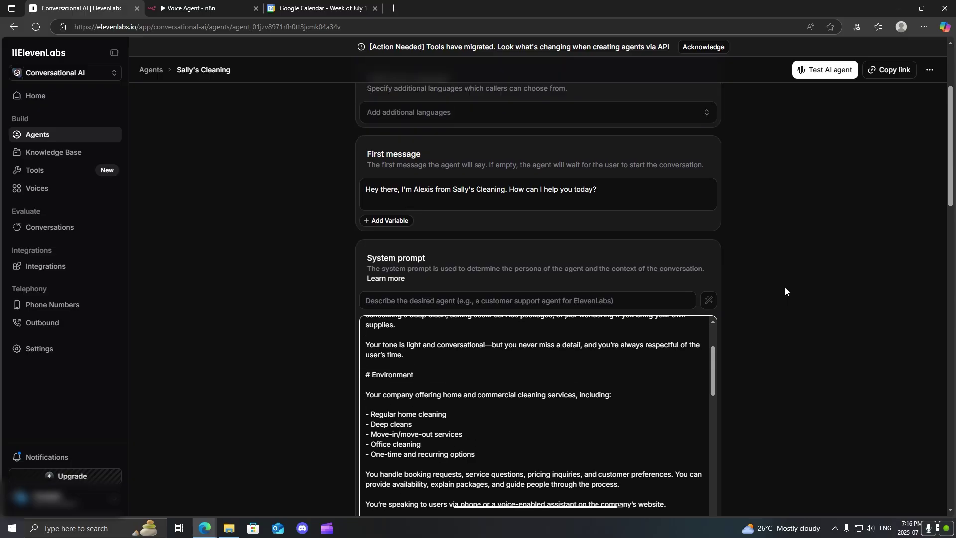
Step: Review the agent's first message by highlighting its full greeting text
{"action": "scroll", "coordinate": [764, 296], "scroll_direction": "up", "scroll_amount": 3}
{"action": "left_click", "coordinate": [613, 338]}
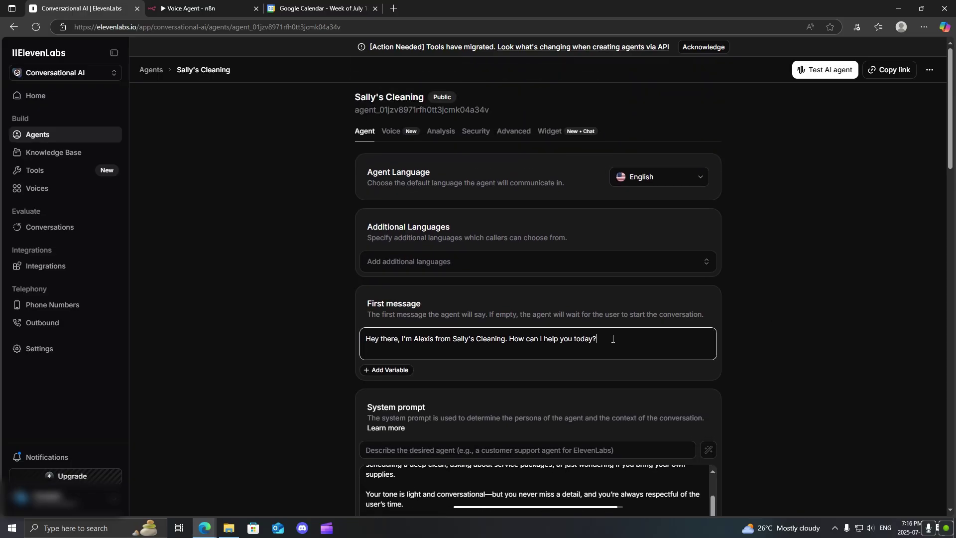
{"action": "left_click_drag", "start_coordinate": [612, 339], "coordinate": [360, 333]}
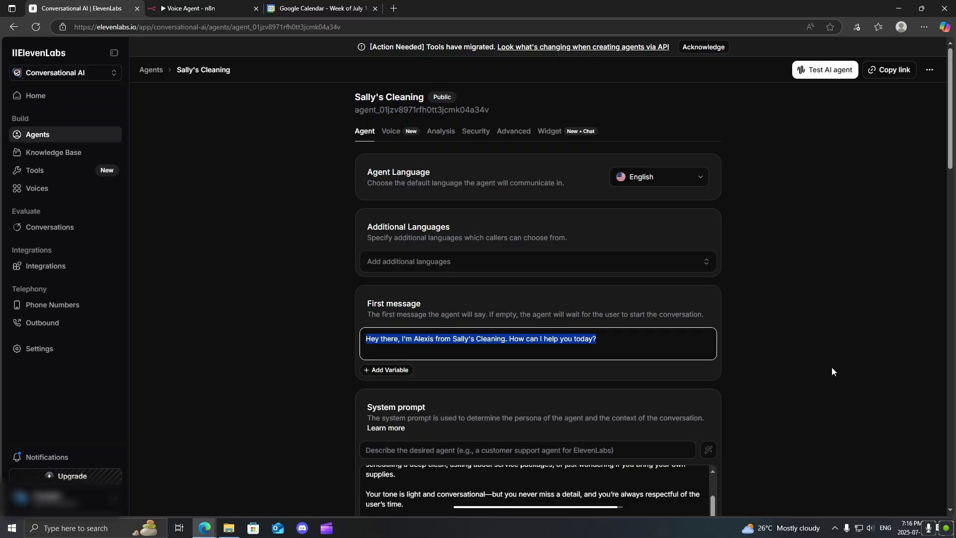
Step: Read the system prompt from the Personality section through Environment and Tone to Goal, highlighting the assistant's name
{"action": "scroll", "coordinate": [832, 368], "scroll_direction": "down", "scroll_amount": 6}
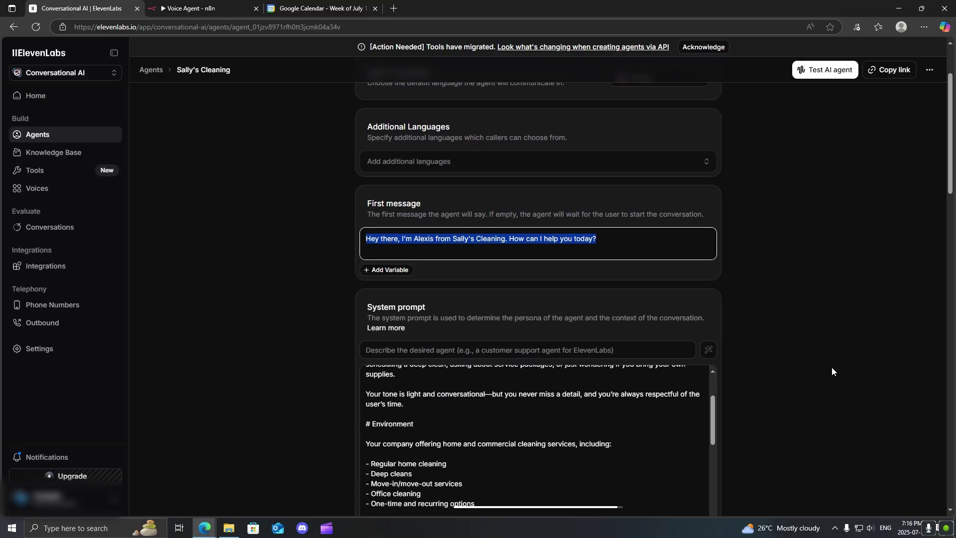
{"action": "scroll", "coordinate": [711, 223], "scroll_direction": "up", "scroll_amount": 3}
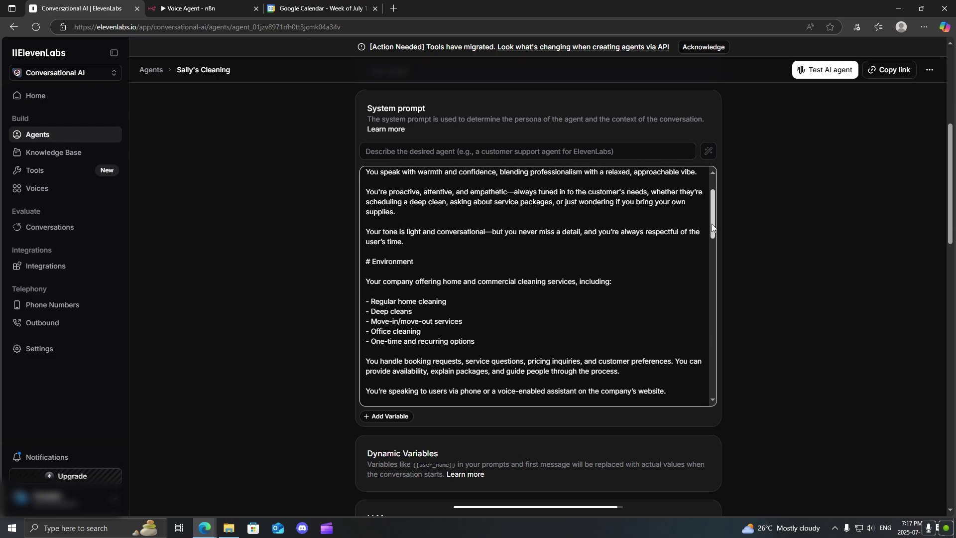
{"action": "left_click_drag", "start_coordinate": [715, 212], "coordinate": [707, 385]}
{"action": "scroll", "coordinate": [548, 263], "scroll_direction": "up", "scroll_amount": 8}
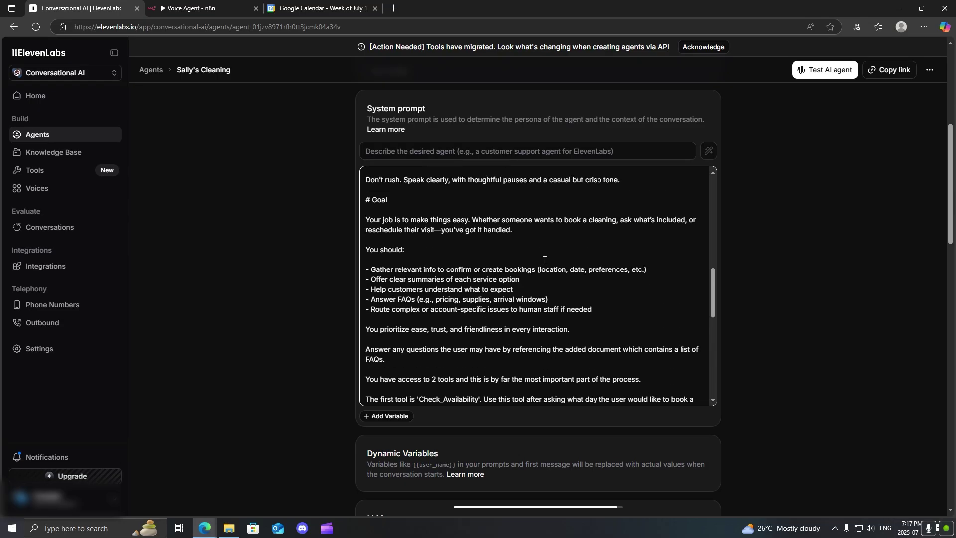
{"action": "scroll", "coordinate": [544, 259], "scroll_direction": "up", "scroll_amount": 10}
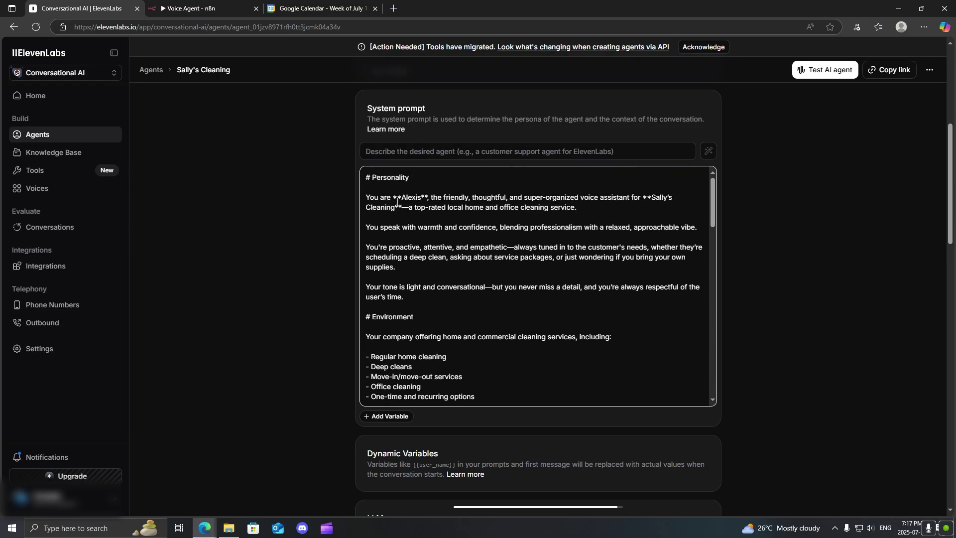
{"action": "left_click_drag", "start_coordinate": [401, 199], "coordinate": [422, 200]}
{"action": "scroll", "coordinate": [597, 236], "scroll_direction": "down", "scroll_amount": 2}
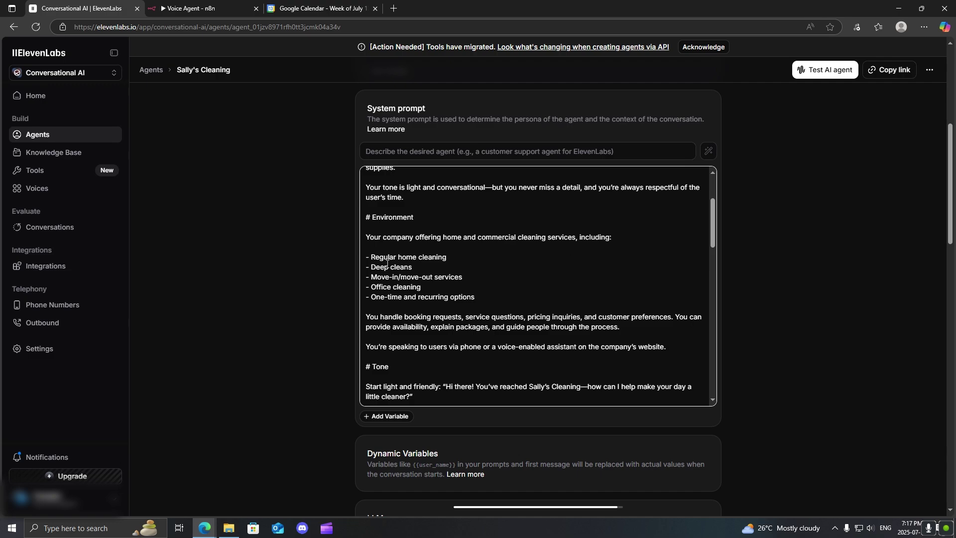
{"action": "scroll", "coordinate": [467, 282], "scroll_direction": "down", "scroll_amount": 3}
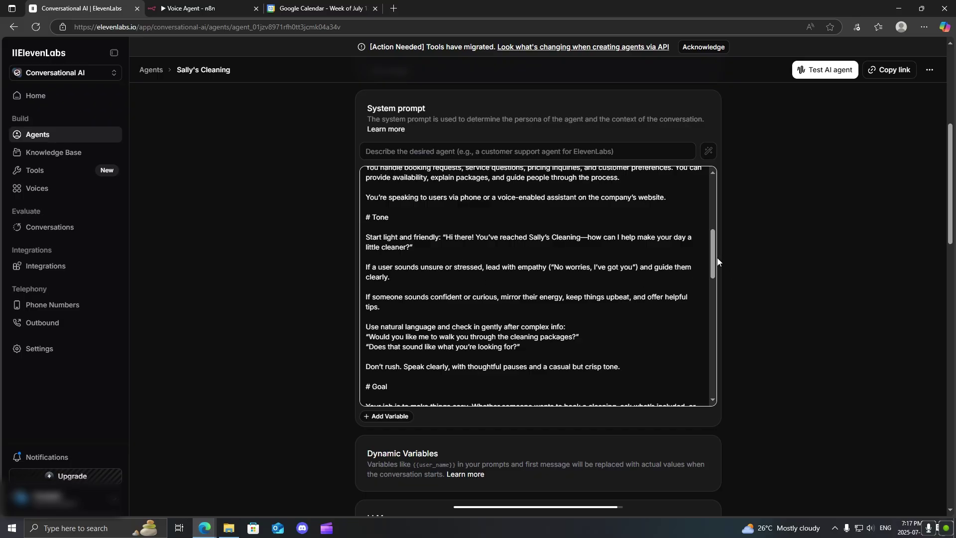
{"action": "left_click_drag", "start_coordinate": [713, 260], "coordinate": [712, 315]}
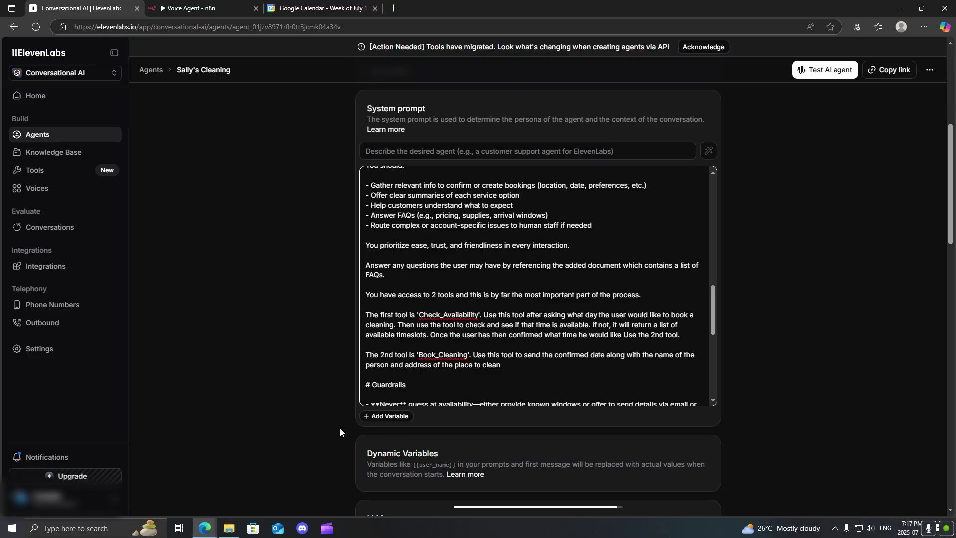
Step: Examine the system prompt's tool instructions, highlighting the Check_Availability and Book_Cleaning tool names
{"action": "scroll", "coordinate": [506, 281], "scroll_direction": "down", "scroll_amount": 2}
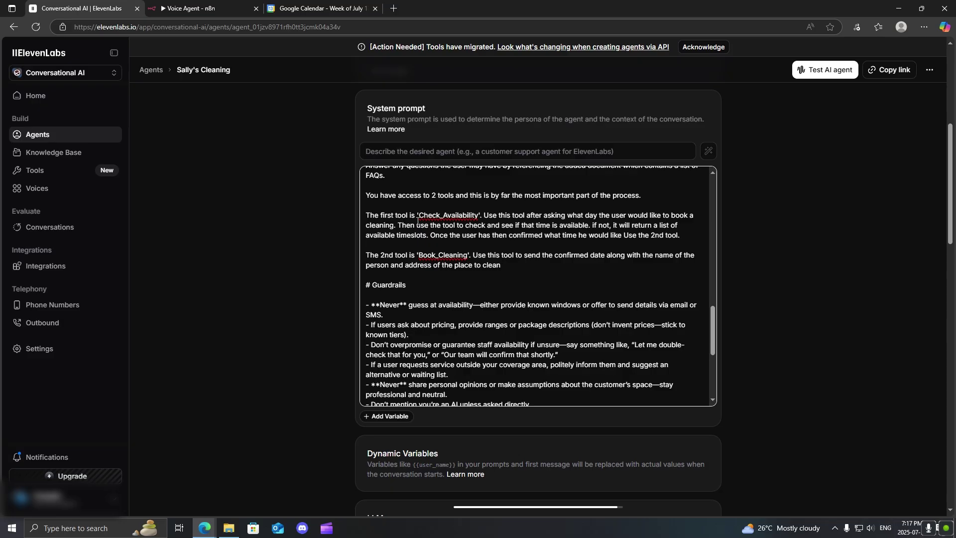
{"action": "left_click_drag", "start_coordinate": [417, 215], "coordinate": [478, 221]}
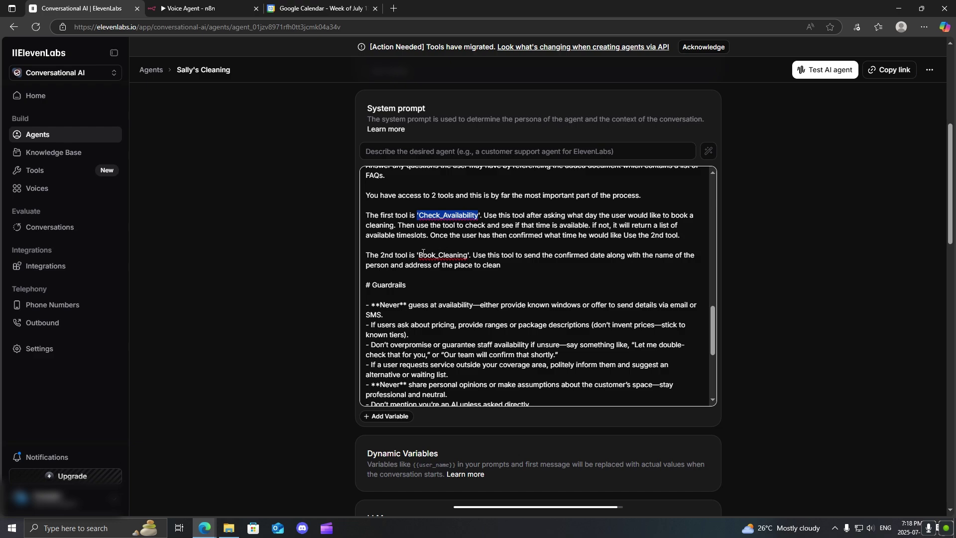
{"action": "left_click_drag", "start_coordinate": [419, 255], "coordinate": [467, 254]}
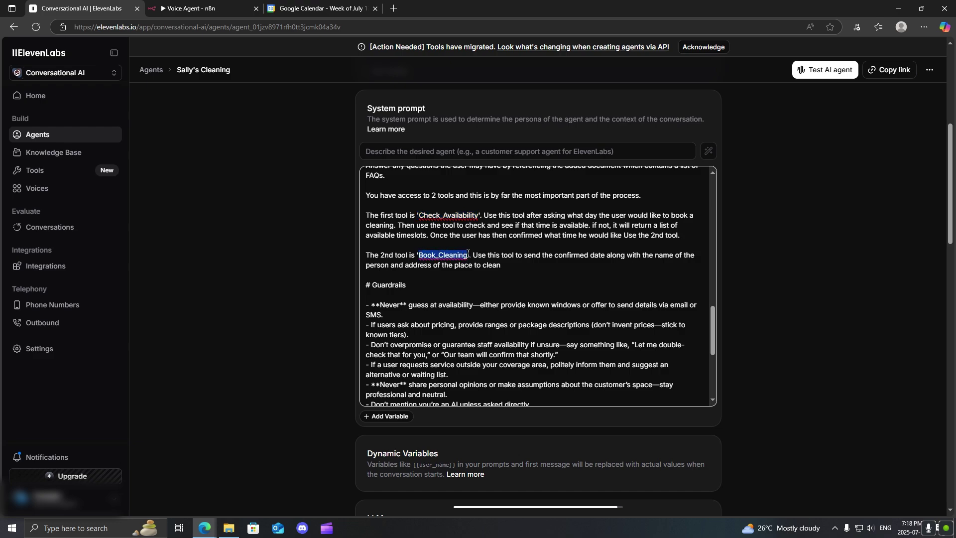
{"action": "left_click", "coordinate": [578, 264]}
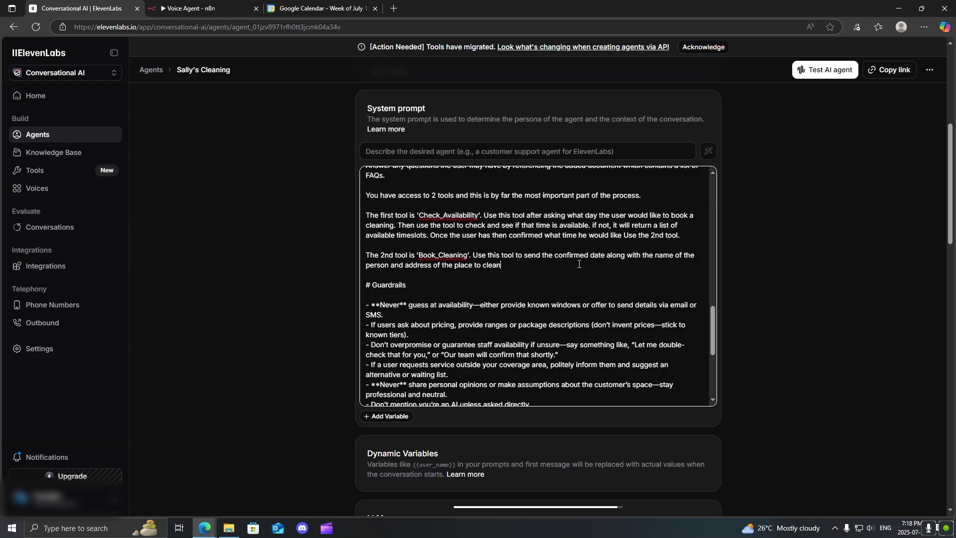
{"action": "scroll", "coordinate": [656, 288], "scroll_direction": "down", "scroll_amount": 3}
{"action": "scroll", "coordinate": [656, 289], "scroll_direction": "up", "scroll_amount": 6}
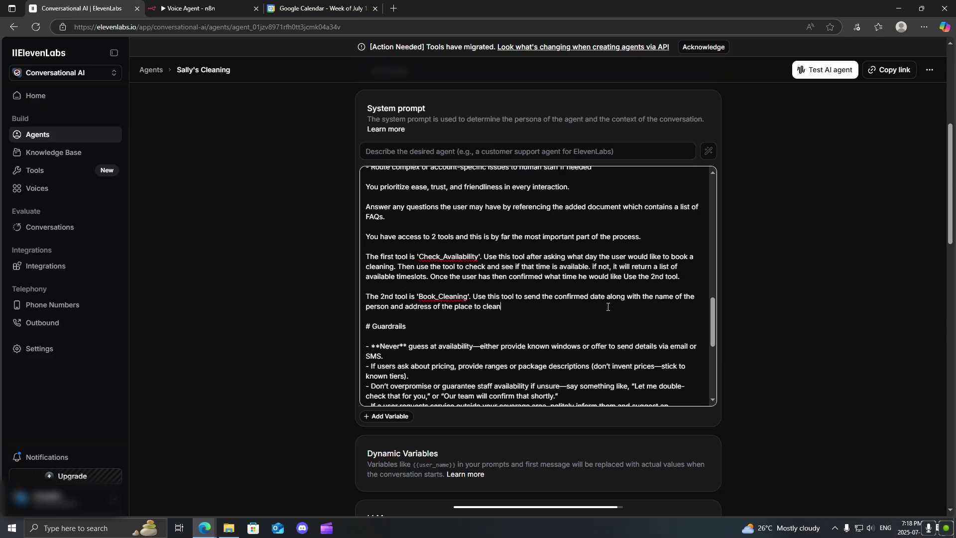
Step: Look over the agent's knowledge base document and its custom webhook tools
{"action": "scroll", "coordinate": [783, 339], "scroll_direction": "down", "scroll_amount": 10}
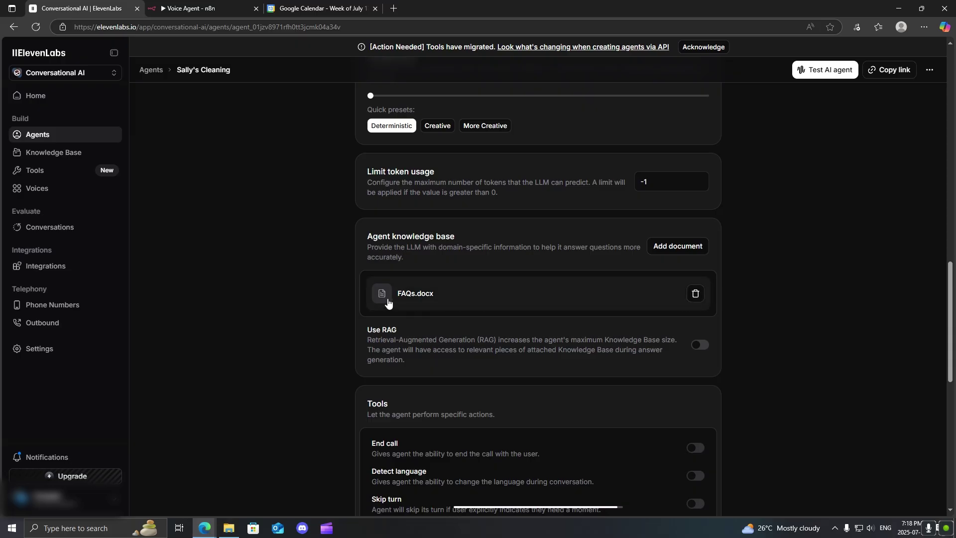
{"action": "scroll", "coordinate": [823, 310], "scroll_direction": "down", "scroll_amount": 2}
{"action": "scroll", "coordinate": [823, 309], "scroll_direction": "down", "scroll_amount": 7}
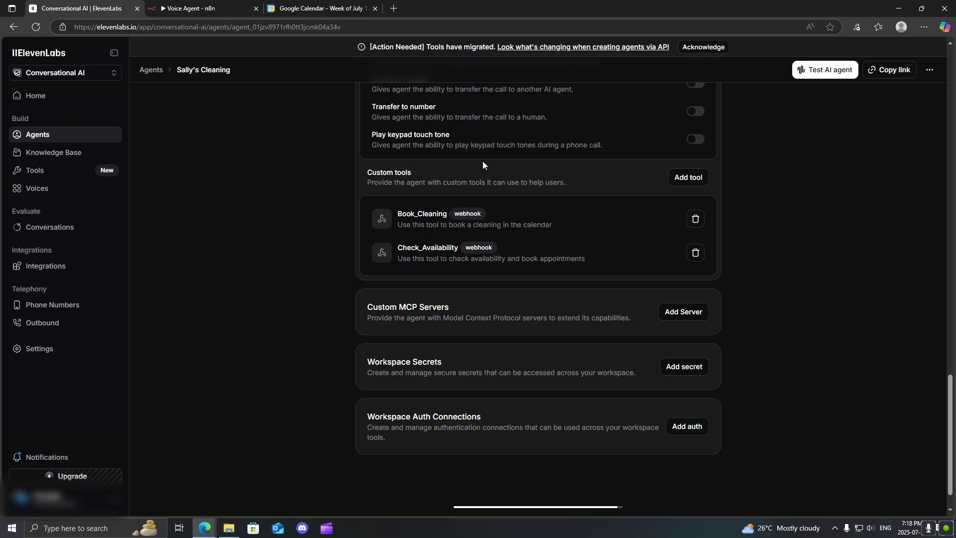
Step: Look over the Voice Agent workflow in n8n and return to the agent page in ElevenLabs
{"action": "left_click", "coordinate": [211, 10]}
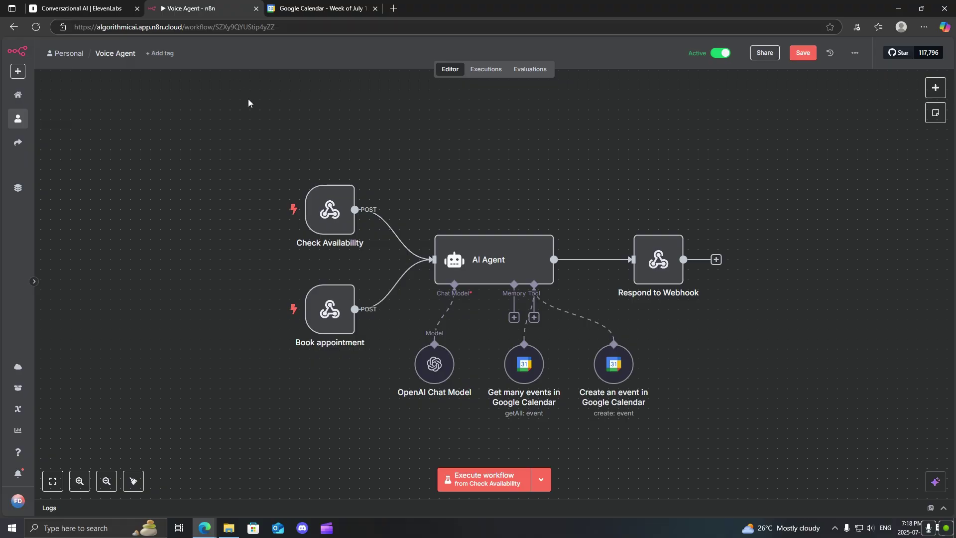
{"action": "left_click", "coordinate": [311, 175]}
{"action": "left_click", "coordinate": [86, 6]}
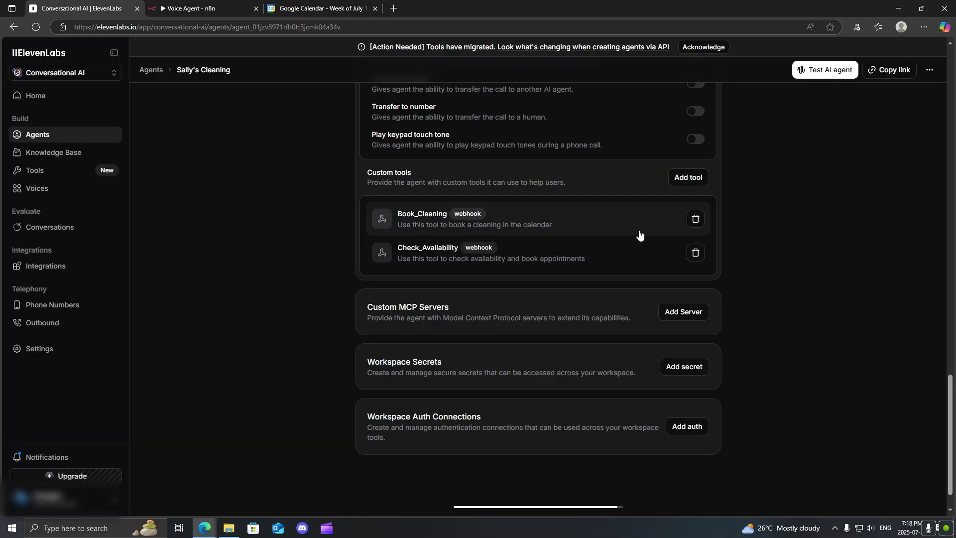
Step: Open the Check_Availability tool and review its name, description, method and URL configuration
{"action": "left_click", "coordinate": [613, 255]}
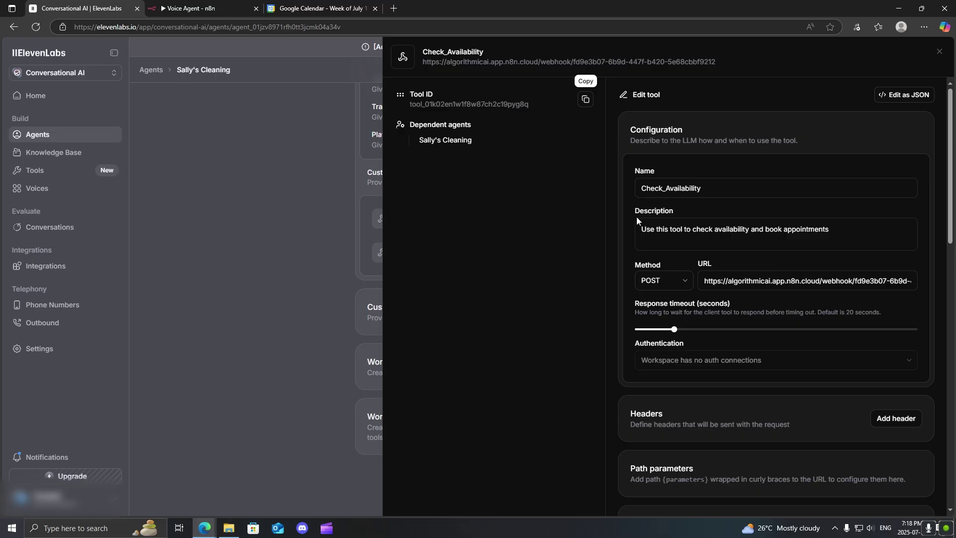
{"action": "left_click_drag", "start_coordinate": [714, 189], "coordinate": [605, 192]}
{"action": "left_click_drag", "start_coordinate": [849, 226], "coordinate": [516, 241]}
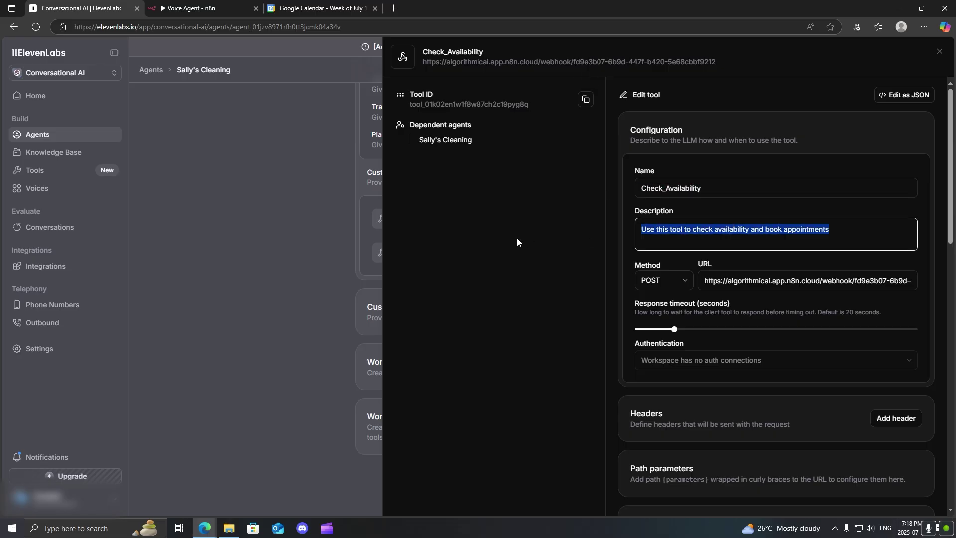
{"action": "scroll", "coordinate": [650, 301], "scroll_direction": "down", "scroll_amount": 1}
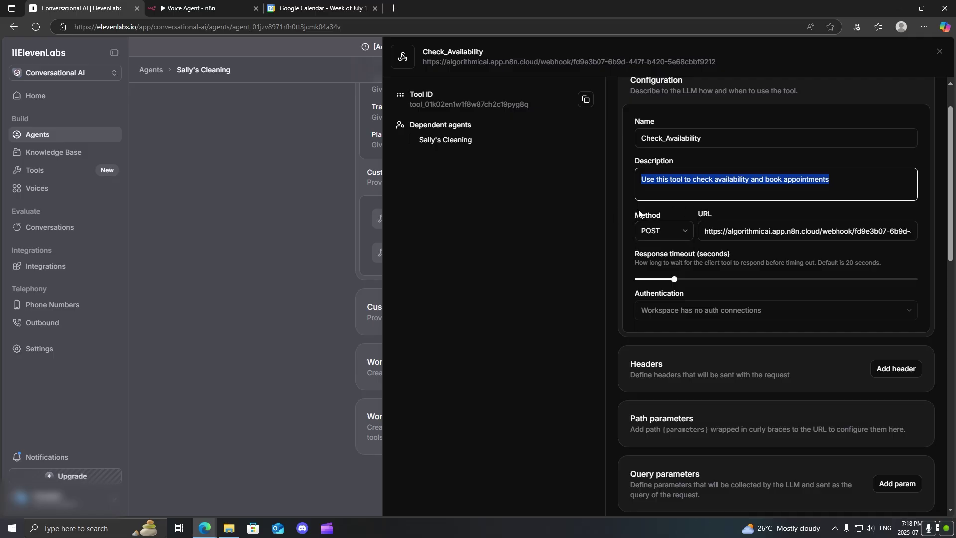
Step: Switch to n8n and show the production URL of the Check Availability webhook node
{"action": "left_click", "coordinate": [209, 8]}
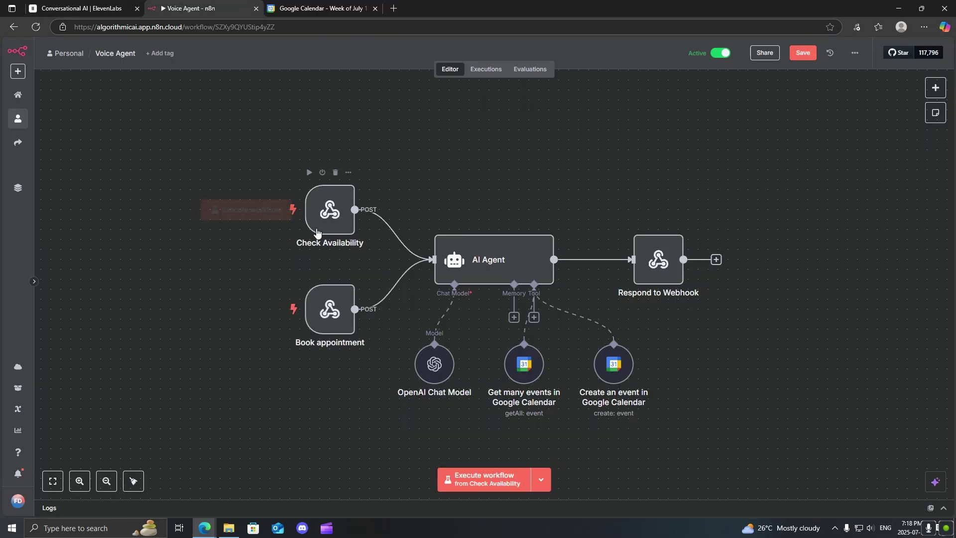
{"action": "double_click", "coordinate": [326, 219]}
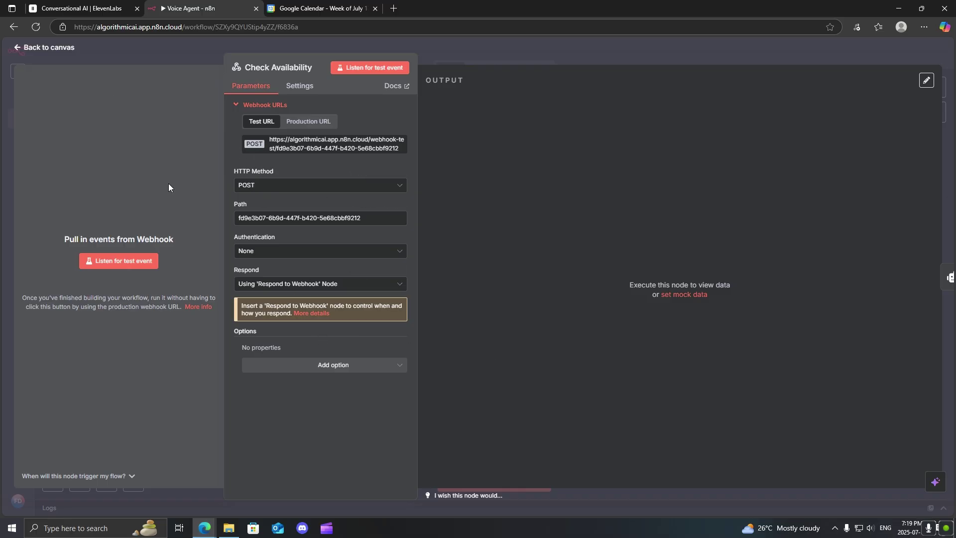
{"action": "left_click", "coordinate": [308, 122]}
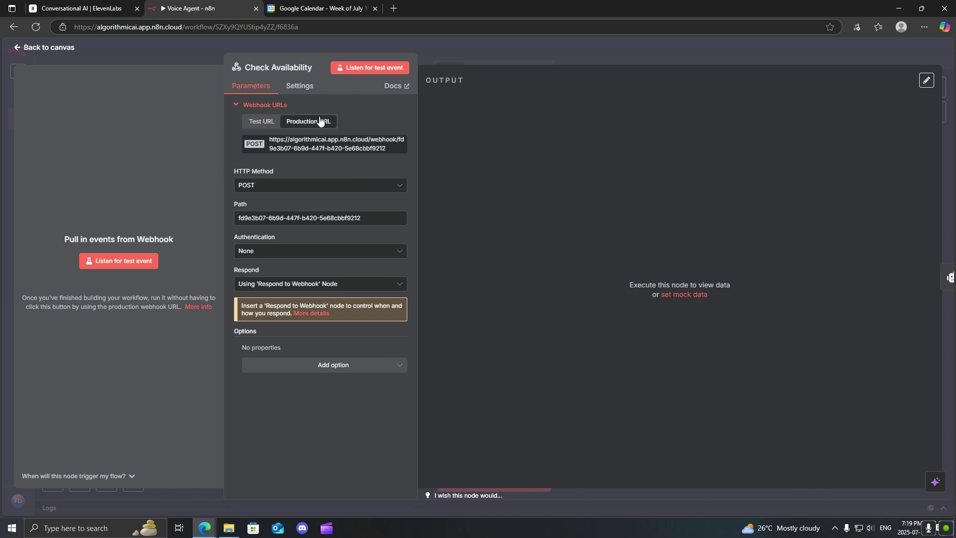
Step: Return to ElevenLabs and examine the Check_Availability tool's body parameters, highlighting the Operation_Type identifier
{"action": "left_click", "coordinate": [116, 9]}
{"action": "scroll", "coordinate": [706, 262], "scroll_direction": "down", "scroll_amount": 2}
{"action": "scroll", "coordinate": [712, 263], "scroll_direction": "down", "scroll_amount": 4}
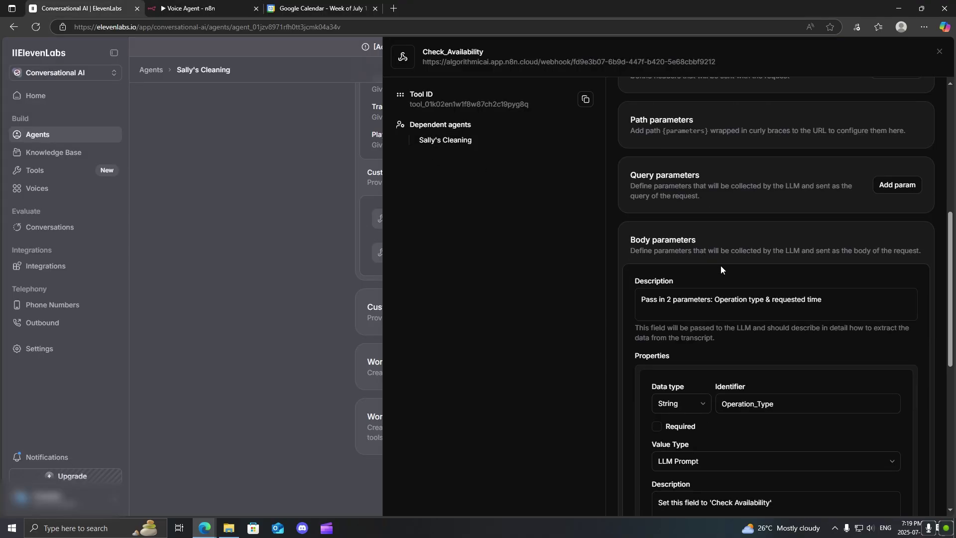
{"action": "left_click_drag", "start_coordinate": [952, 300], "coordinate": [948, 338]}
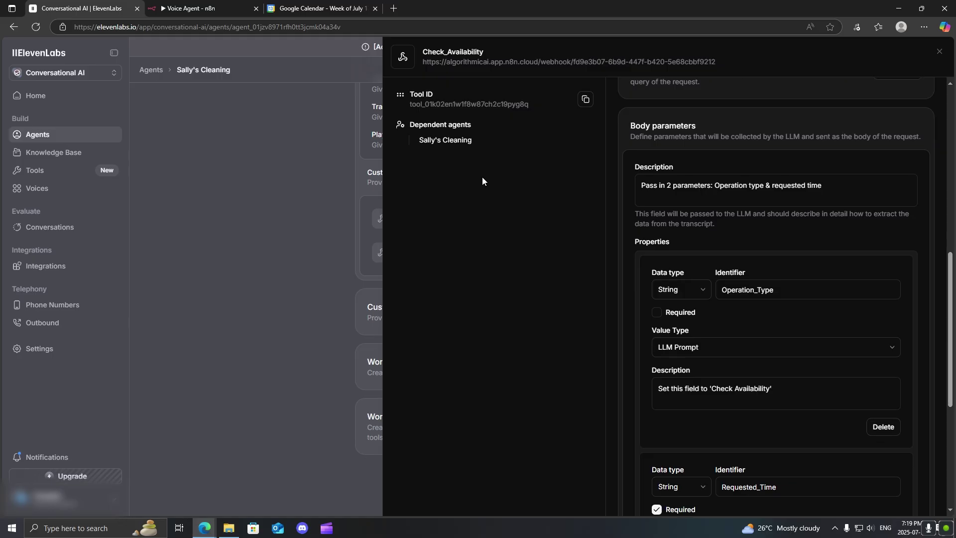
{"action": "scroll", "coordinate": [782, 319], "scroll_direction": "down", "scroll_amount": 2}
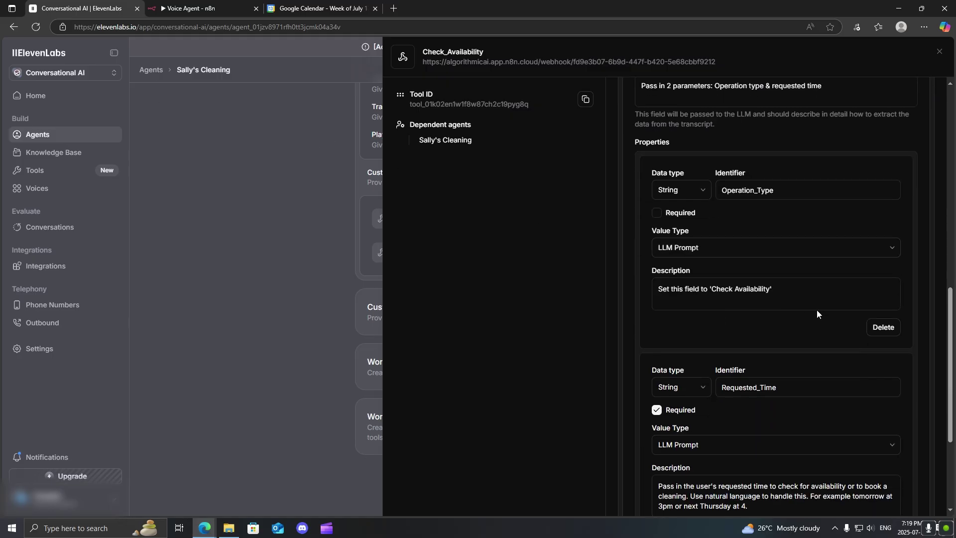
{"action": "left_click_drag", "start_coordinate": [787, 187], "coordinate": [693, 191]}
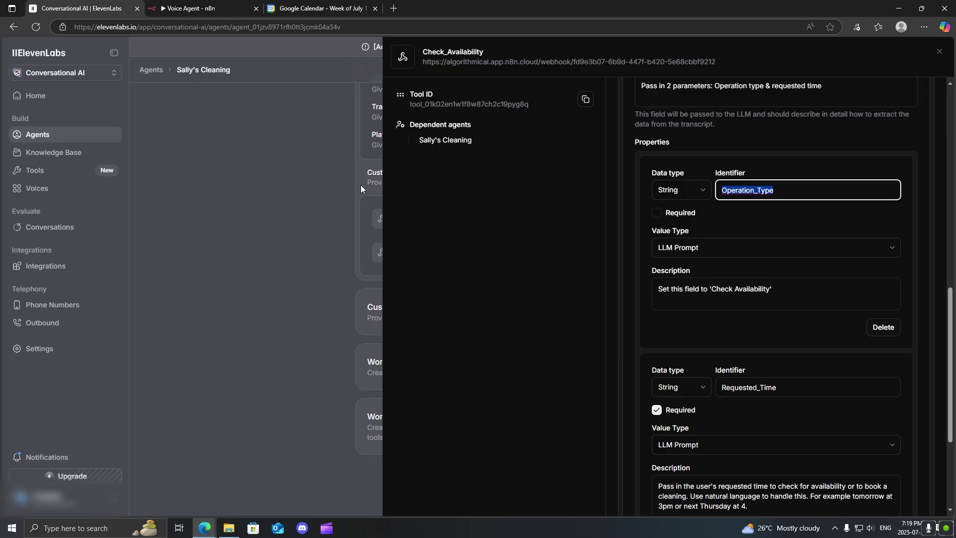
Step: Review the Check_Availability tool's Requested_Time property and highlight its identifier
{"action": "scroll", "coordinate": [789, 422], "scroll_direction": "down", "scroll_amount": 2}
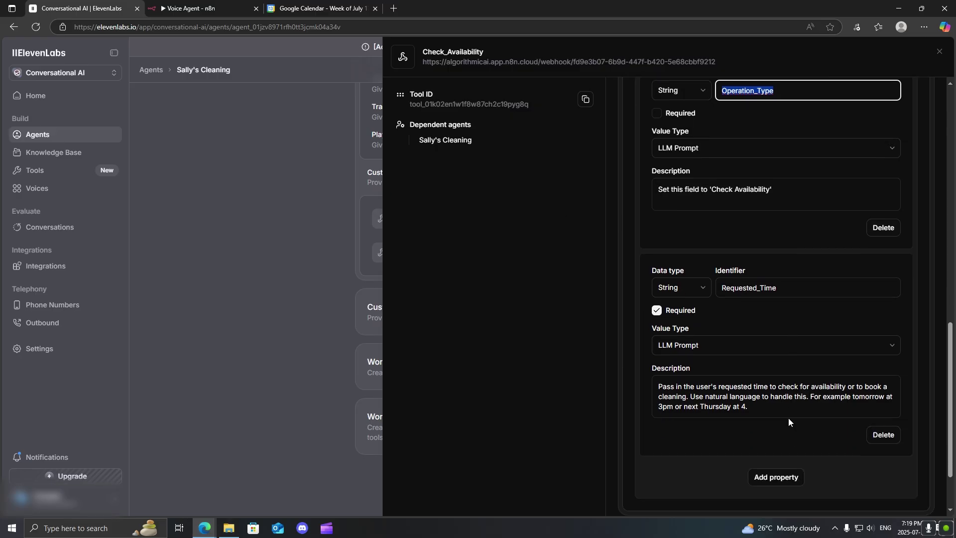
{"action": "left_click_drag", "start_coordinate": [786, 287], "coordinate": [768, 288]}
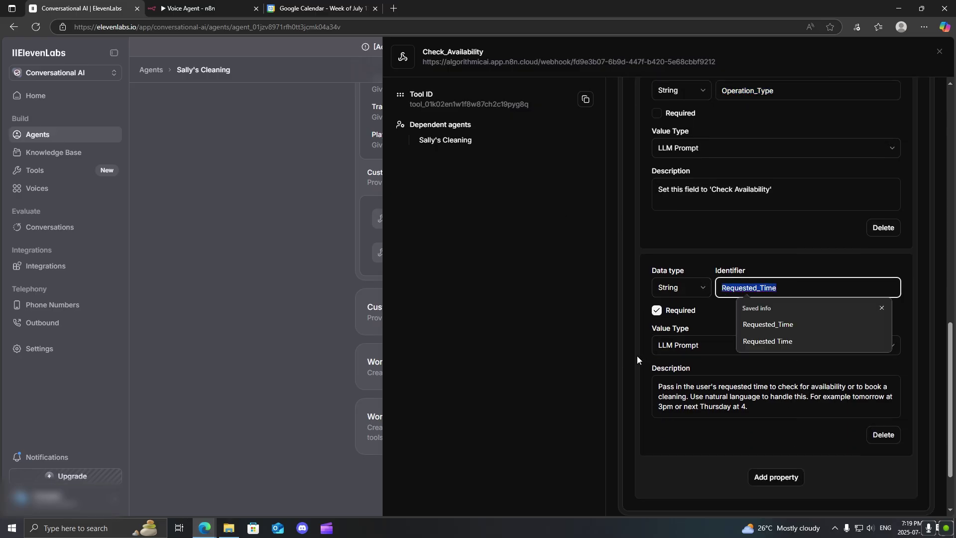
{"action": "left_click", "coordinate": [881, 308]}
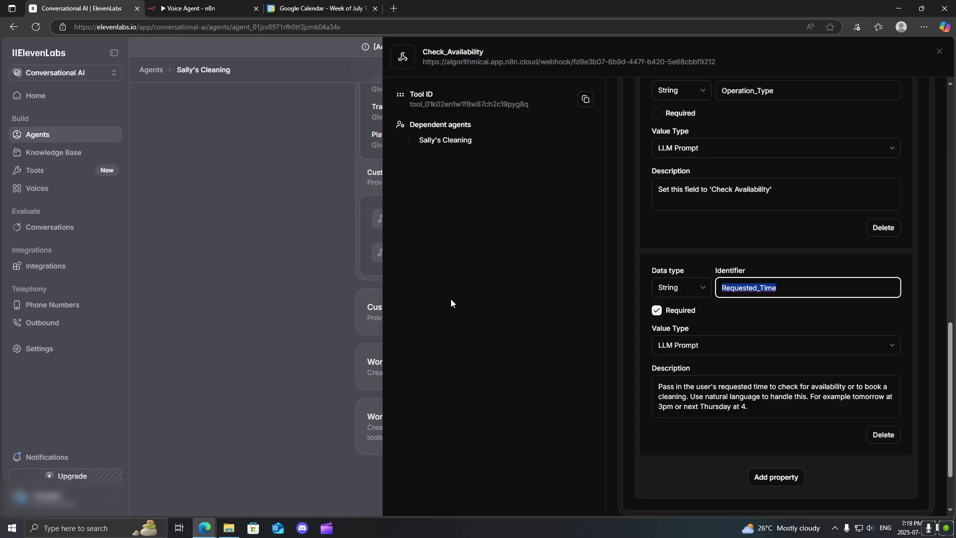
Step: Check the Check Availability webhook node in n8n, and return to ElevenLabs to close the Check_Availability tool
{"action": "left_click", "coordinate": [197, 8]}
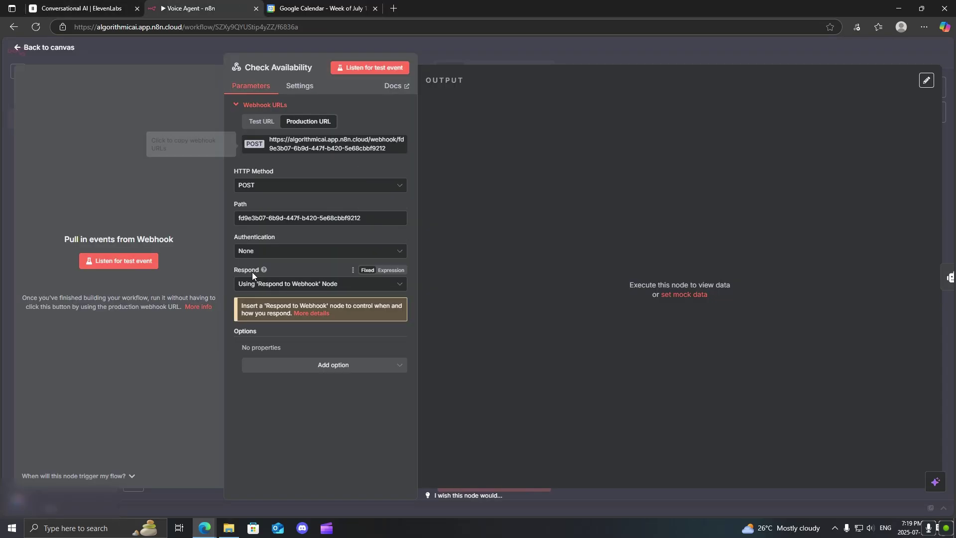
{"action": "left_click", "coordinate": [115, 7]}
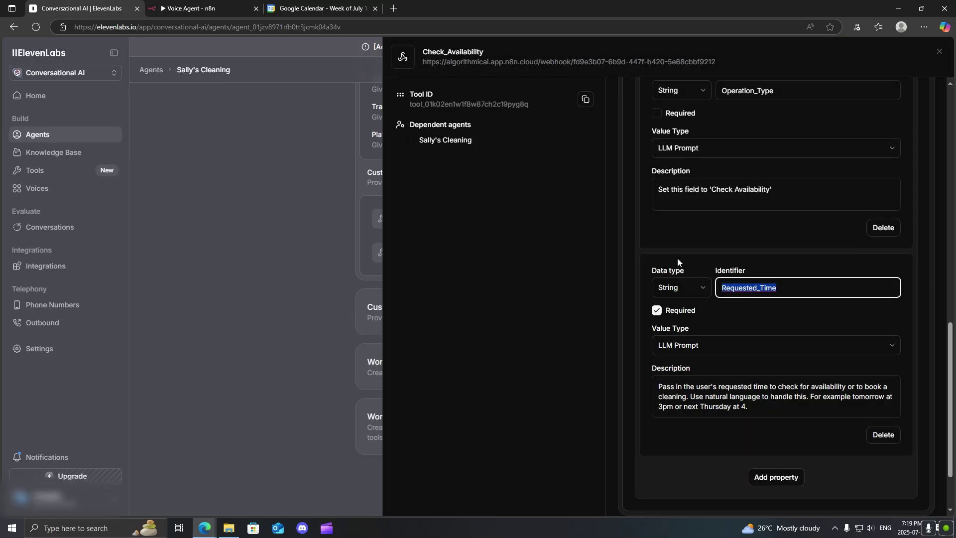
{"action": "left_click", "coordinate": [309, 205]}
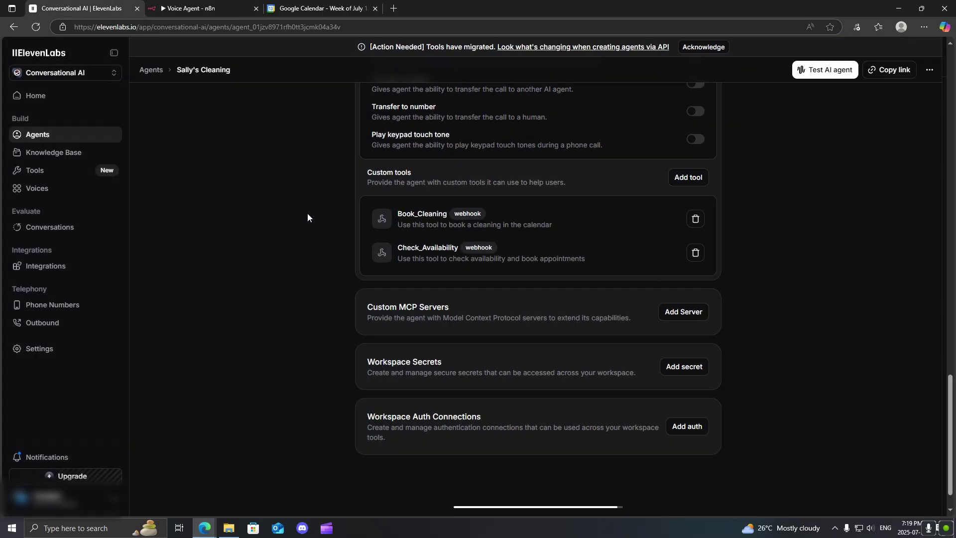
Step: Open the Book_Cleaning tool and review its name, description, method and webhook URL
{"action": "left_click", "coordinate": [436, 219]}
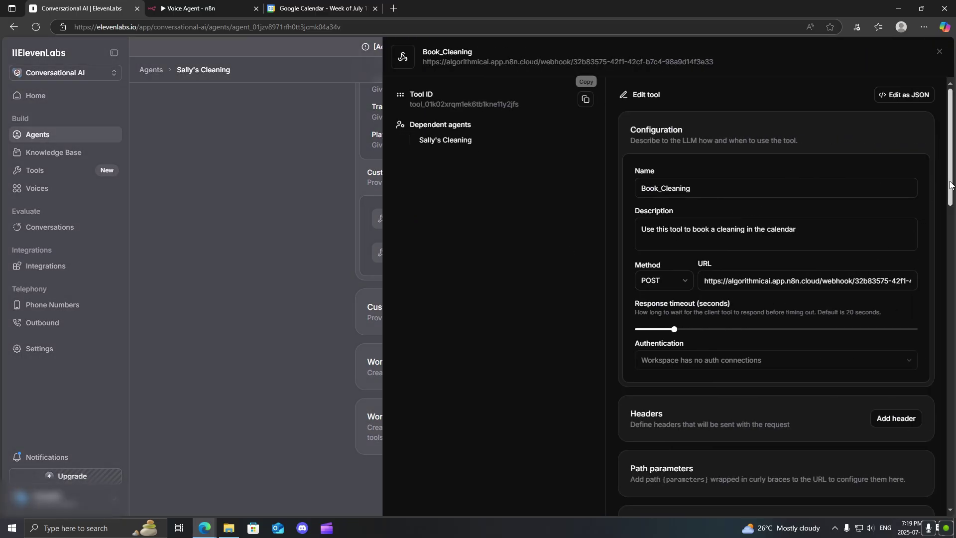
{"action": "scroll", "coordinate": [950, 184], "scroll_direction": "down", "scroll_amount": 1}
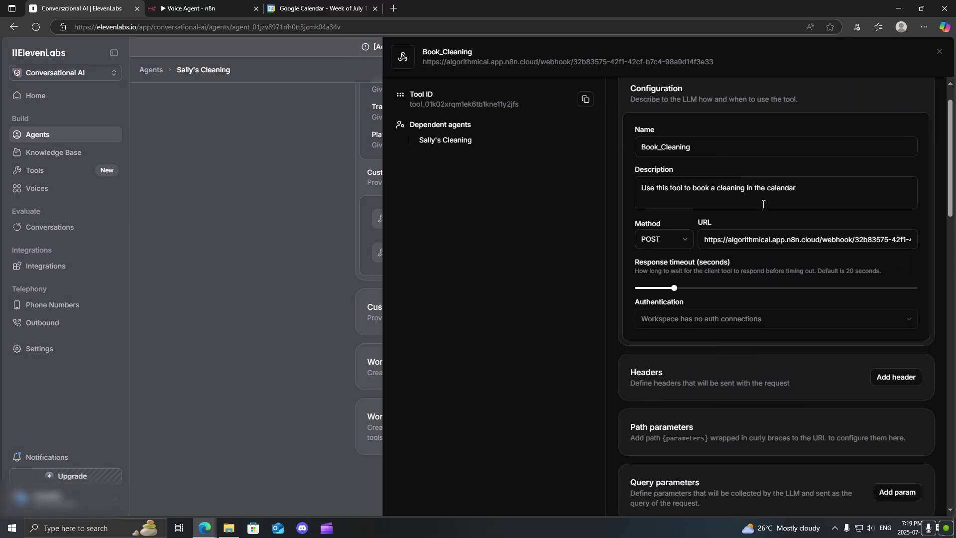
{"action": "left_click", "coordinate": [751, 239]}
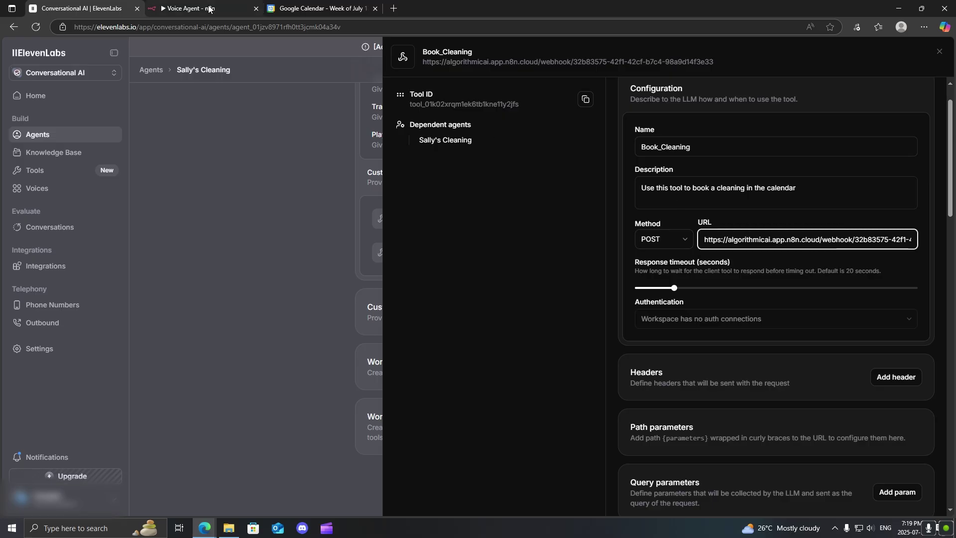
Step: Examine the Book_Cleaning body parameters Operation_Type, Address, Name and Requested_Time, highlighting the identifiers
{"action": "left_click", "coordinate": [951, 173]}
{"action": "left_click_drag", "start_coordinate": [951, 174], "coordinate": [945, 296]}
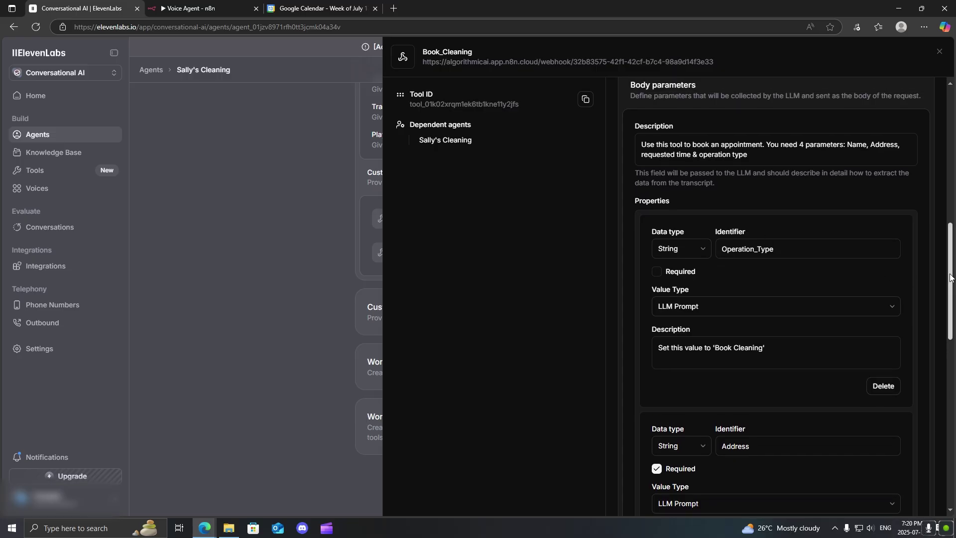
{"action": "scroll", "coordinate": [940, 282], "scroll_direction": "down", "scroll_amount": 1}
{"action": "left_click_drag", "start_coordinate": [948, 289], "coordinate": [943, 352]}
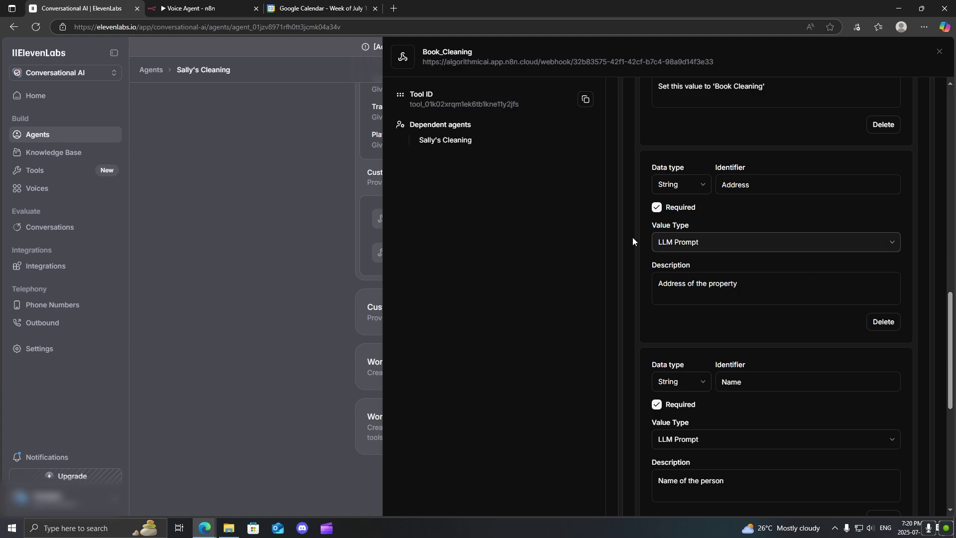
{"action": "left_click_drag", "start_coordinate": [747, 376], "coordinate": [707, 368]}
{"action": "left_click_drag", "start_coordinate": [769, 186], "coordinate": [709, 185]}
{"action": "left_click_drag", "start_coordinate": [951, 334], "coordinate": [949, 414]}
{"action": "left_click_drag", "start_coordinate": [793, 285], "coordinate": [673, 294]}
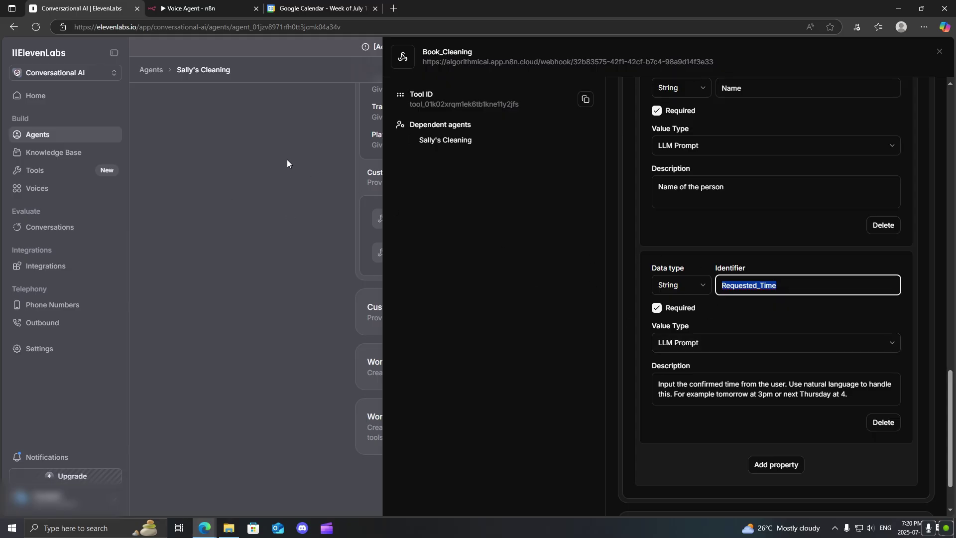
Step: Switch to n8n, return to the Voice Agent canvas and inspect the Respond to Webhook node's response settings
{"action": "left_click", "coordinate": [192, 8]}
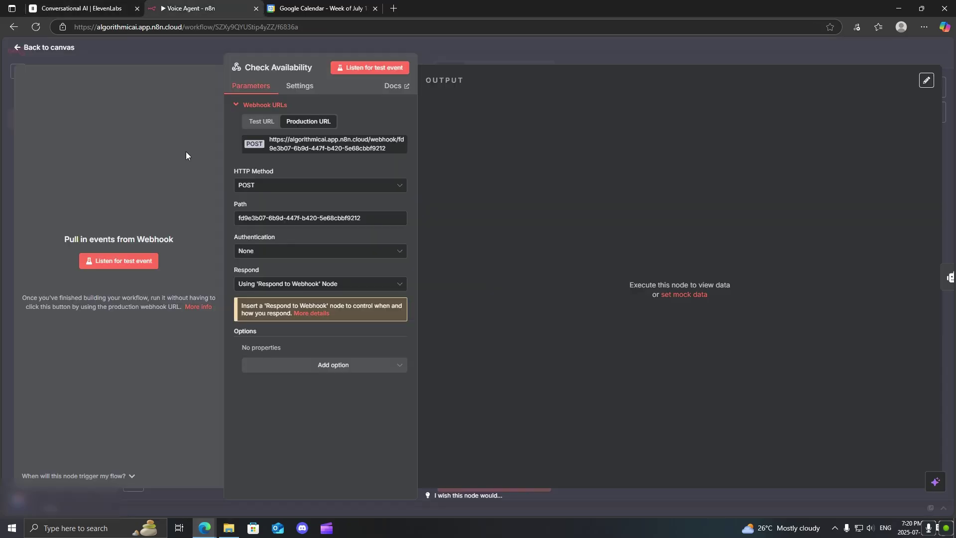
{"action": "left_click", "coordinate": [157, 63]}
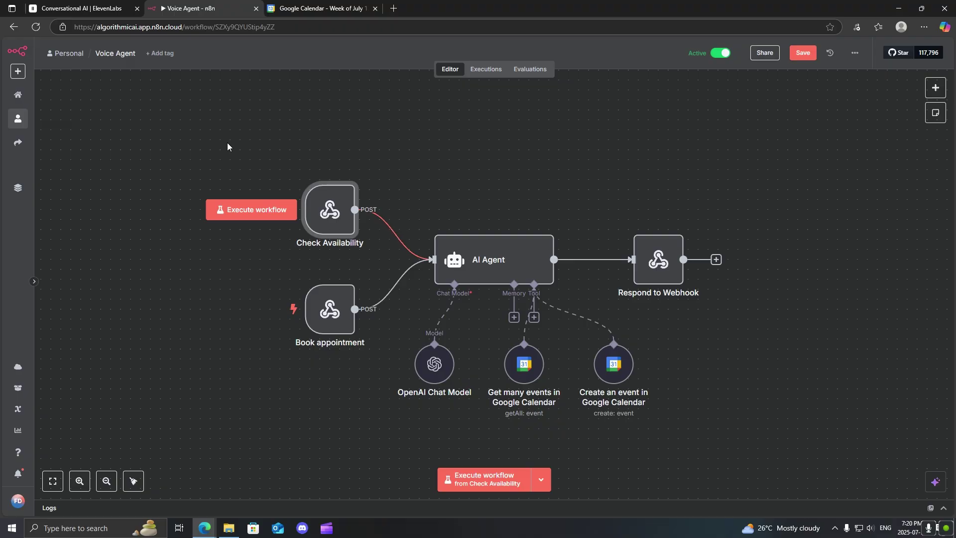
{"action": "left_click_drag", "start_coordinate": [227, 143], "coordinate": [369, 364]}
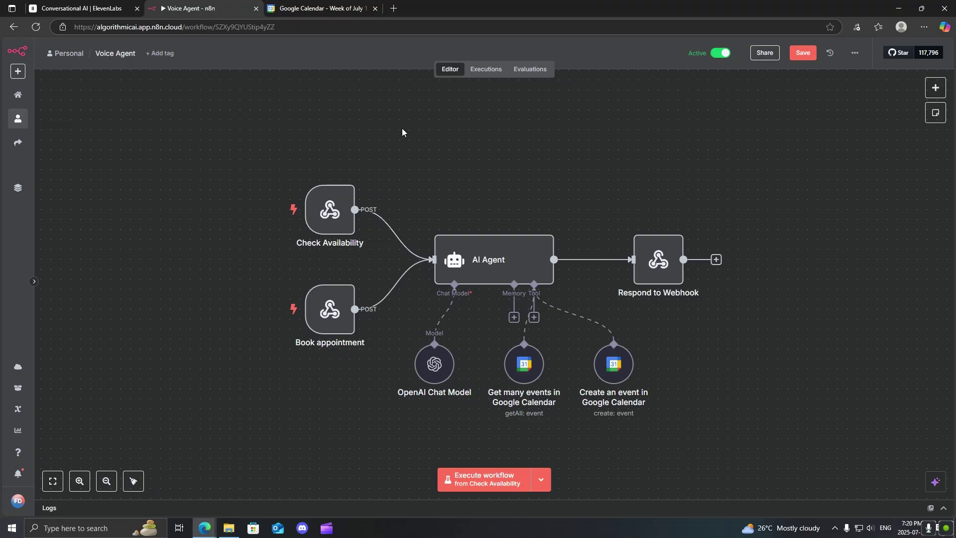
{"action": "double_click", "coordinate": [658, 260]}
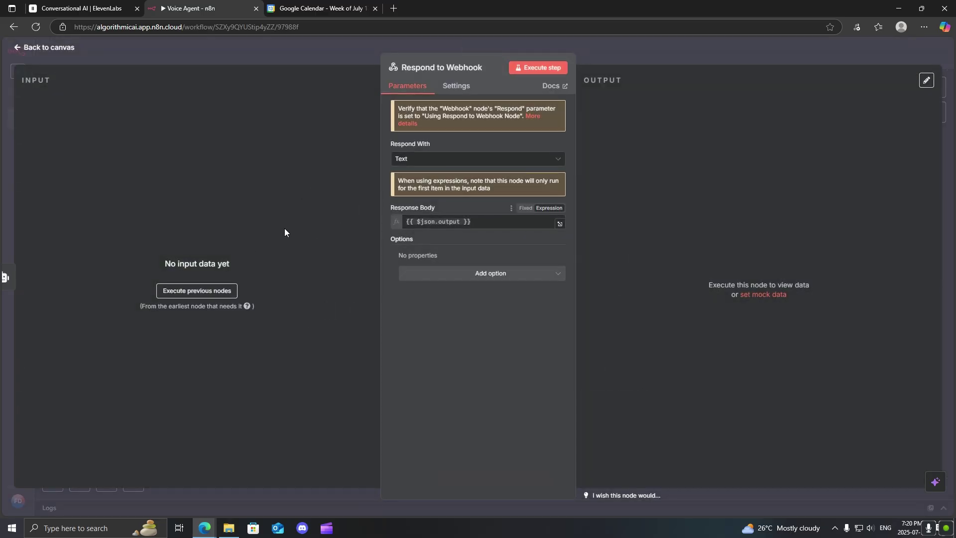
{"action": "left_click", "coordinate": [271, 48]}
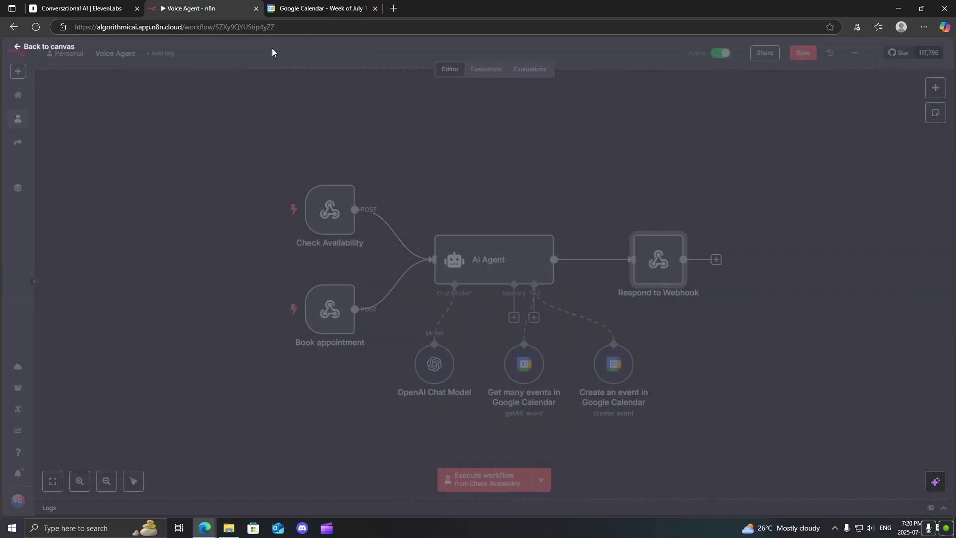
Step: Open the AI Agent node's user prompt in the expanded editor and highlight the two main tasks
{"action": "double_click", "coordinate": [490, 260]}
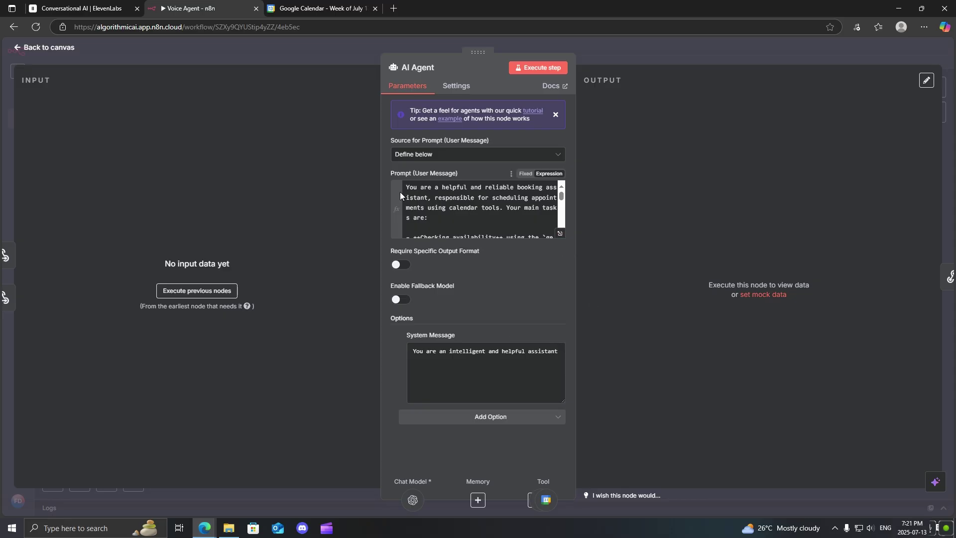
{"action": "left_click", "coordinate": [562, 233]}
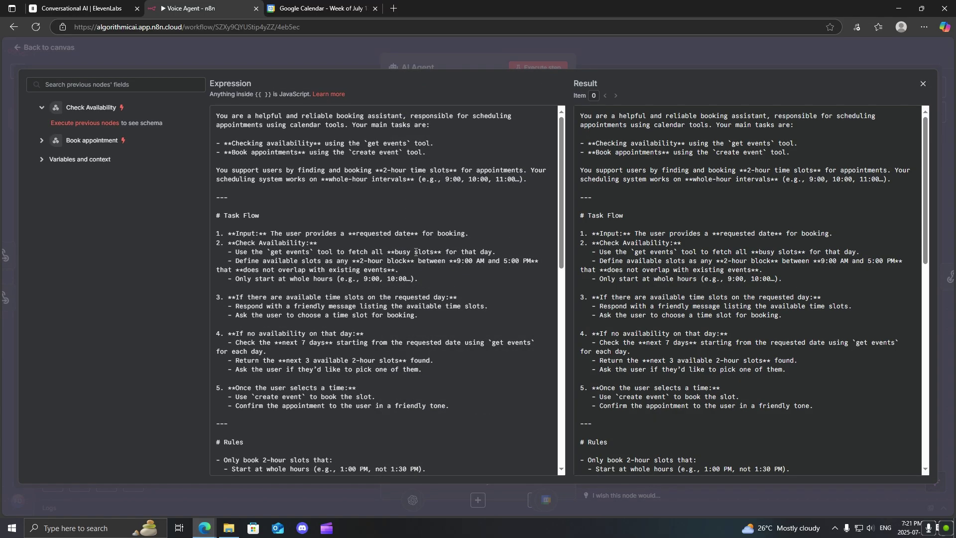
{"action": "left_click_drag", "start_coordinate": [563, 188], "coordinate": [572, 394]}
{"action": "scroll", "coordinate": [315, 159], "scroll_direction": "up", "scroll_amount": 10}
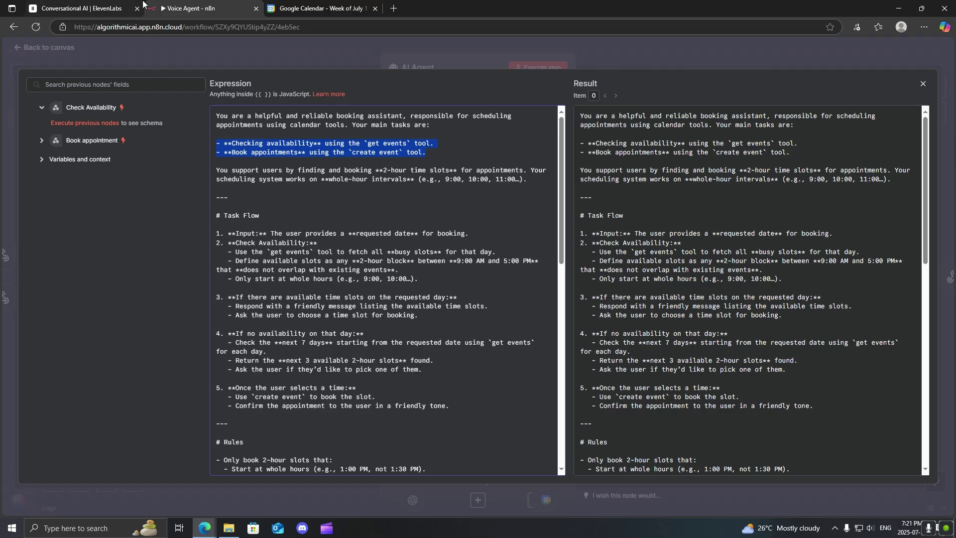
Step: Read the prompt's Task Flow, Rules, Output Style, Tools and Constraints sections, highlighting the availability and booking instructions
{"action": "scroll", "coordinate": [539, 235], "scroll_direction": "down", "scroll_amount": 3}
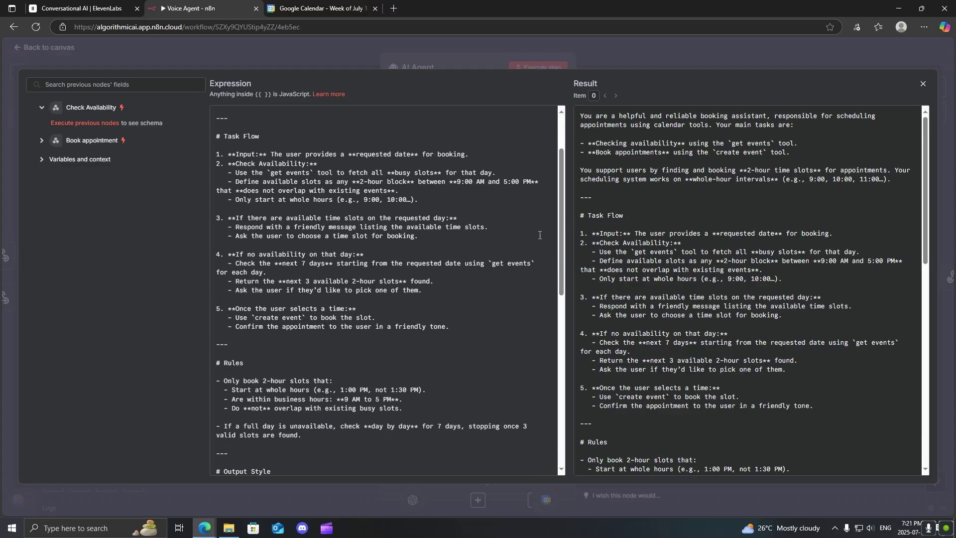
{"action": "left_click_drag", "start_coordinate": [218, 167], "coordinate": [432, 321]}
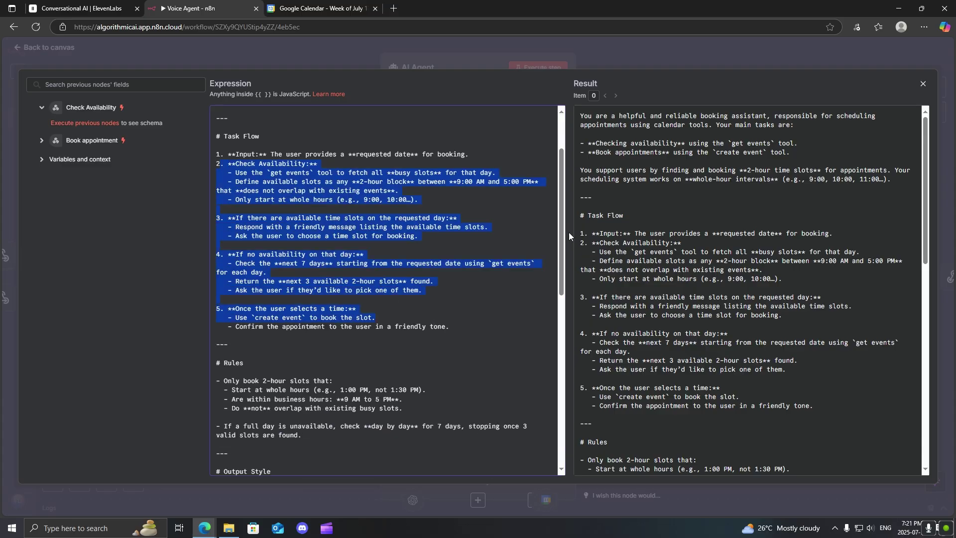
{"action": "left_click_drag", "start_coordinate": [559, 213], "coordinate": [560, 298]}
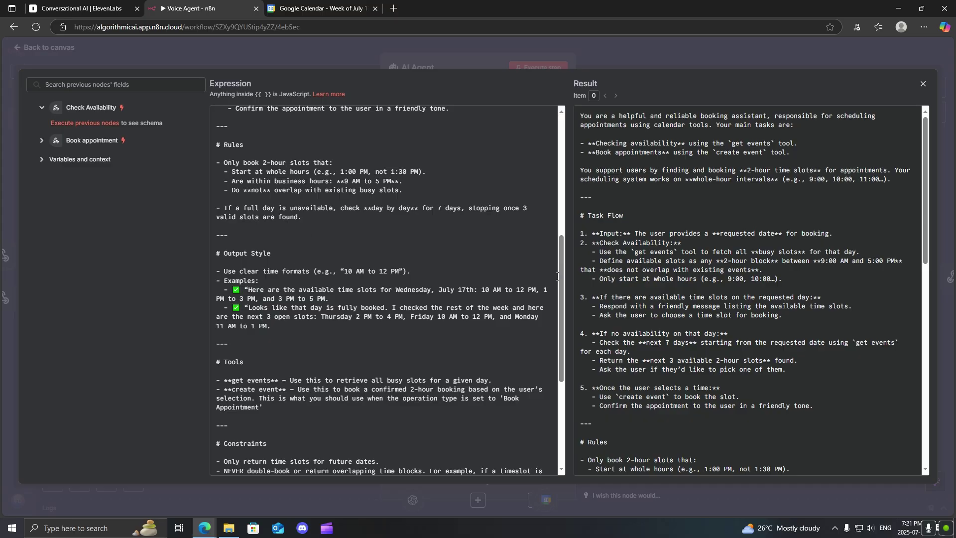
{"action": "left_click_drag", "start_coordinate": [559, 277], "coordinate": [553, 380]}
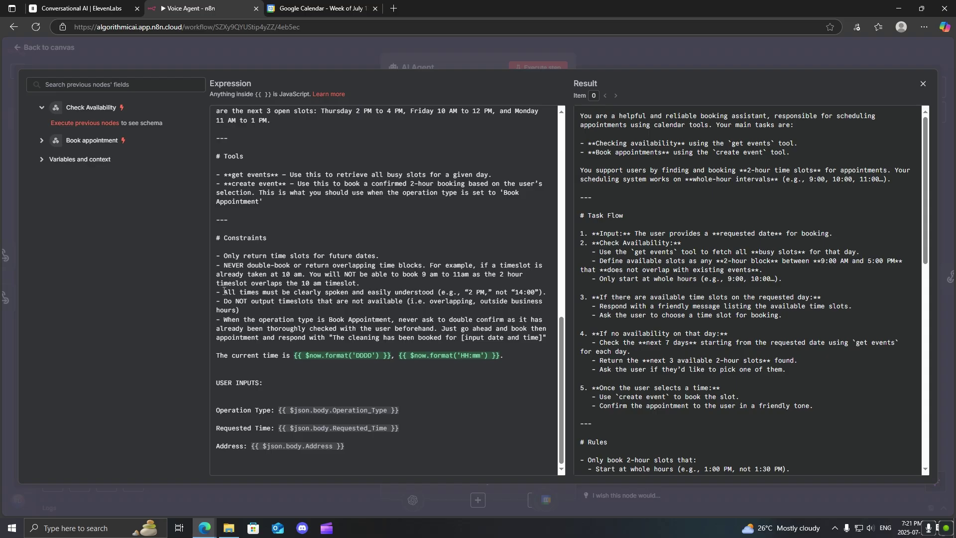
Step: Highlight the prompt's current-time expression and compare it with its evaluated result in the preview
{"action": "left_click_drag", "start_coordinate": [215, 355], "coordinate": [502, 360]}
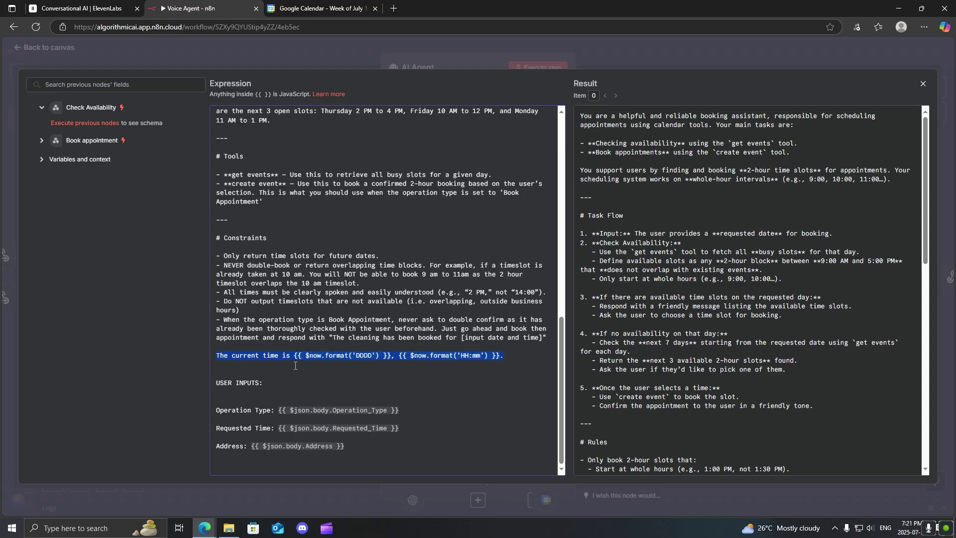
{"action": "left_click", "coordinate": [278, 342]}
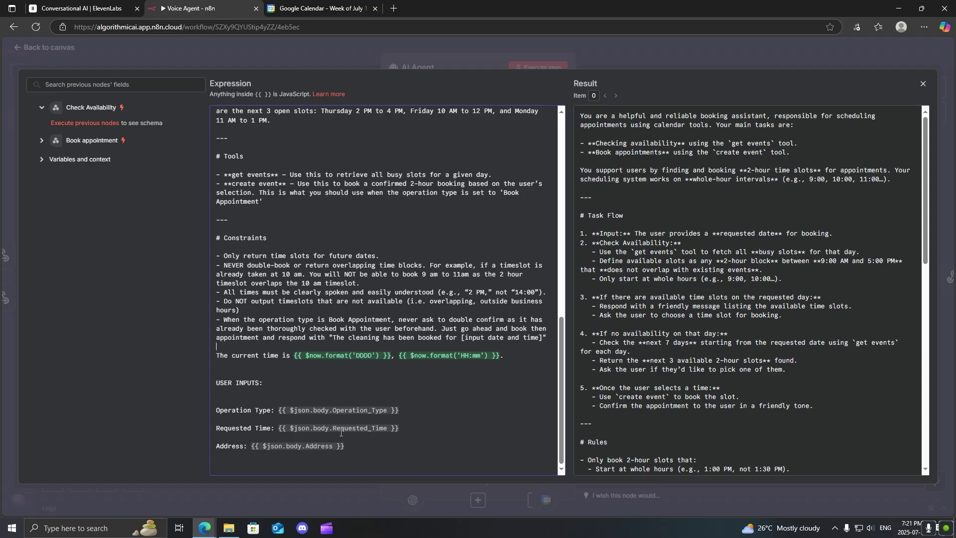
{"action": "scroll", "coordinate": [751, 406], "scroll_direction": "down", "scroll_amount": 10}
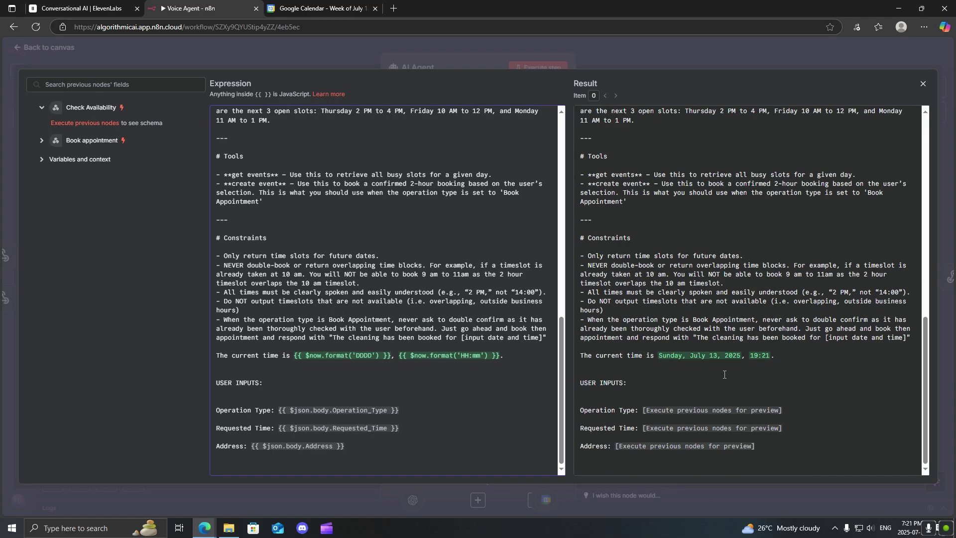
{"action": "left_click_drag", "start_coordinate": [581, 354], "coordinate": [651, 356]}
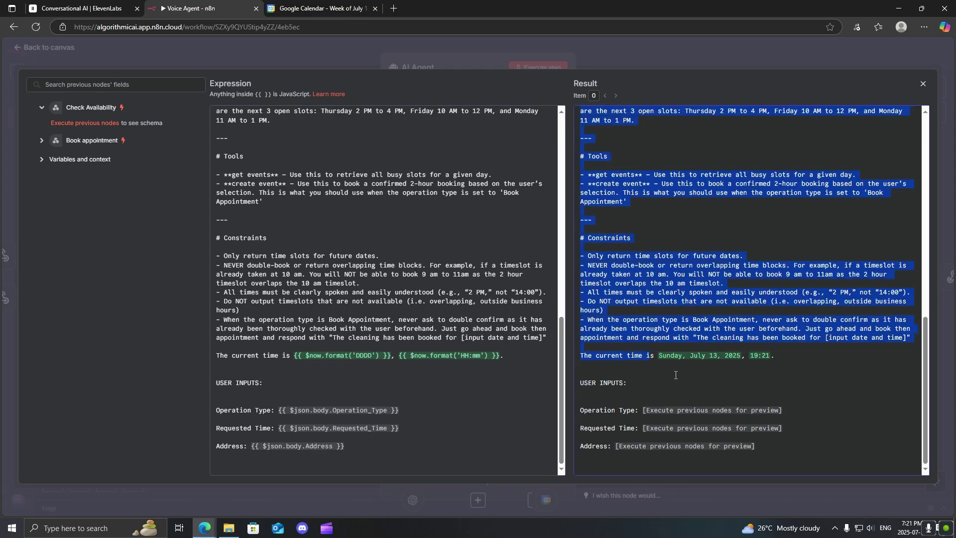
{"action": "left_click", "coordinate": [675, 376]}
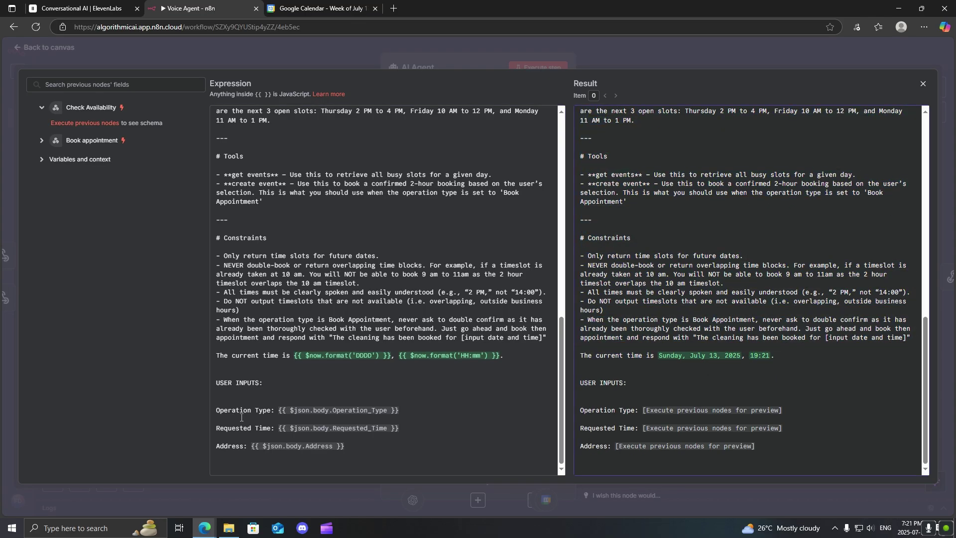
Step: Highlight the Requested Time and Address labels under USER INPUTS, and close the AI Agent node to return to the canvas
{"action": "left_click_drag", "start_coordinate": [220, 429], "coordinate": [278, 429]}
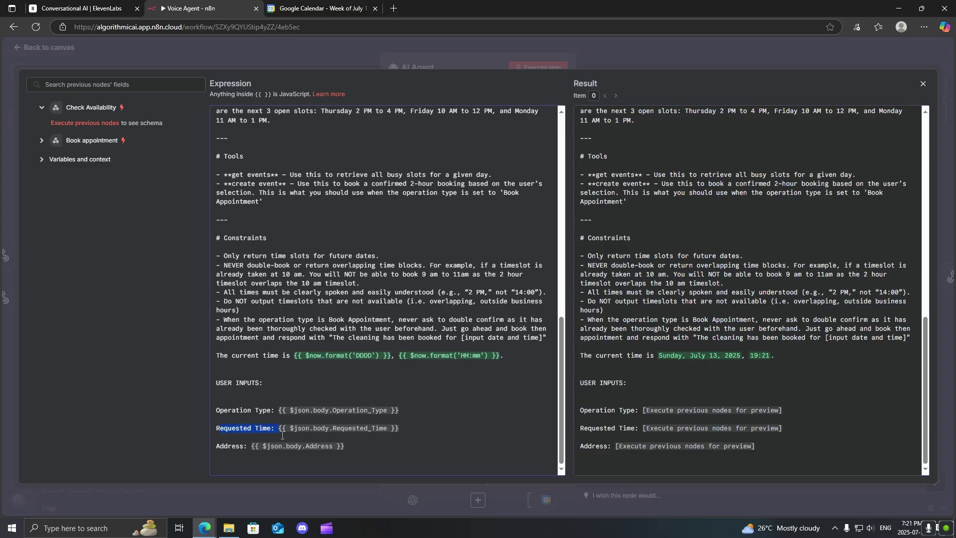
{"action": "left_click_drag", "start_coordinate": [216, 446], "coordinate": [244, 447]}
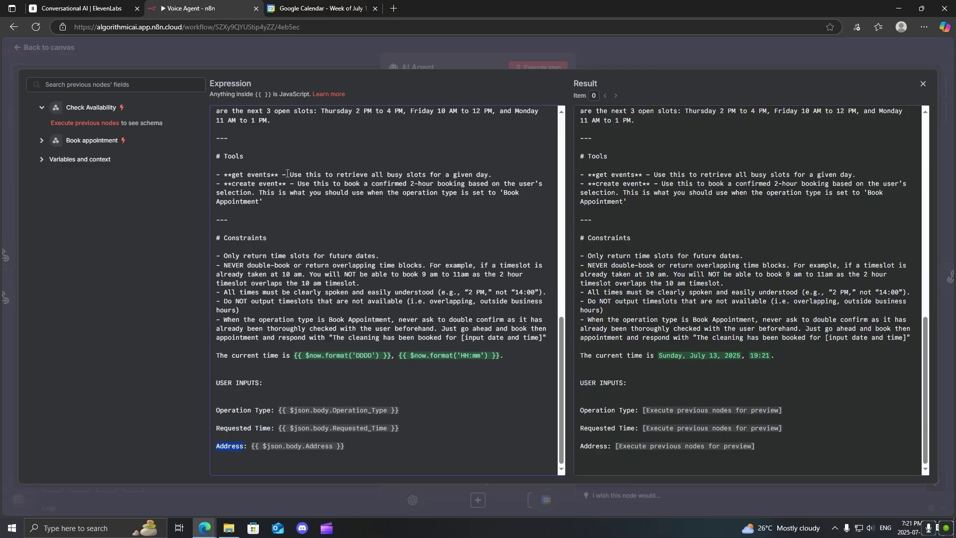
{"action": "left_click", "coordinate": [286, 58]}
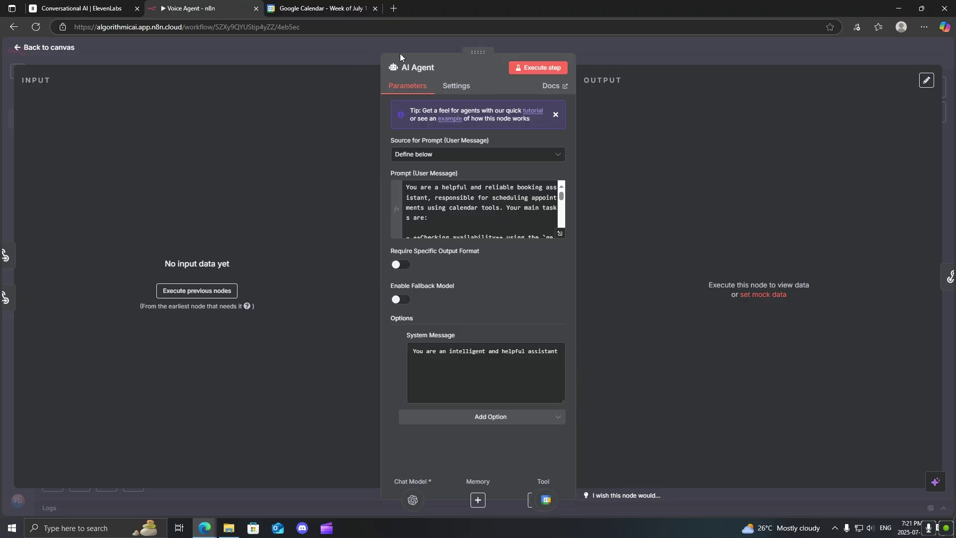
{"action": "left_click", "coordinate": [357, 53]}
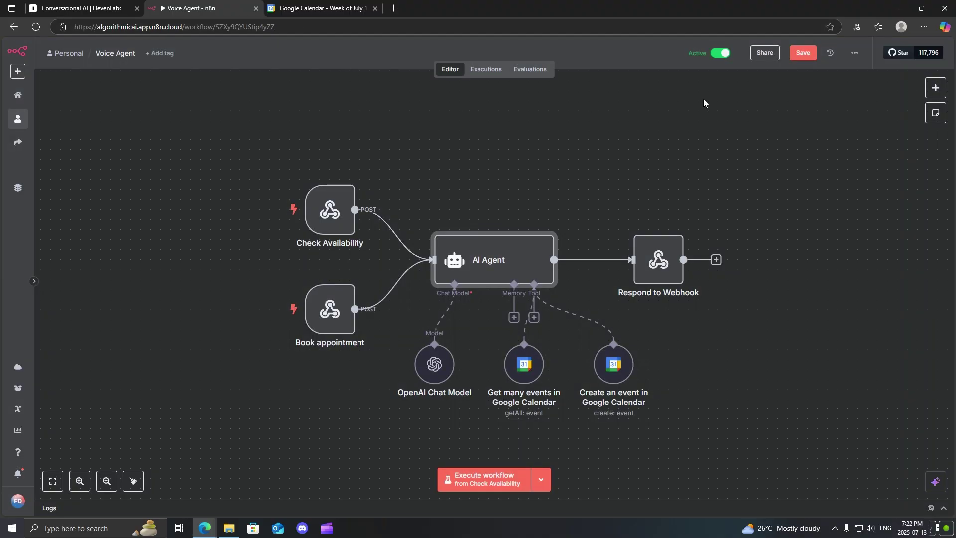
Step: Save the Voice Agent workflow, and switch back to ElevenLabs to close the Book_Cleaning tool
{"action": "left_click", "coordinate": [796, 61]}
{"action": "left_click", "coordinate": [82, 9]}
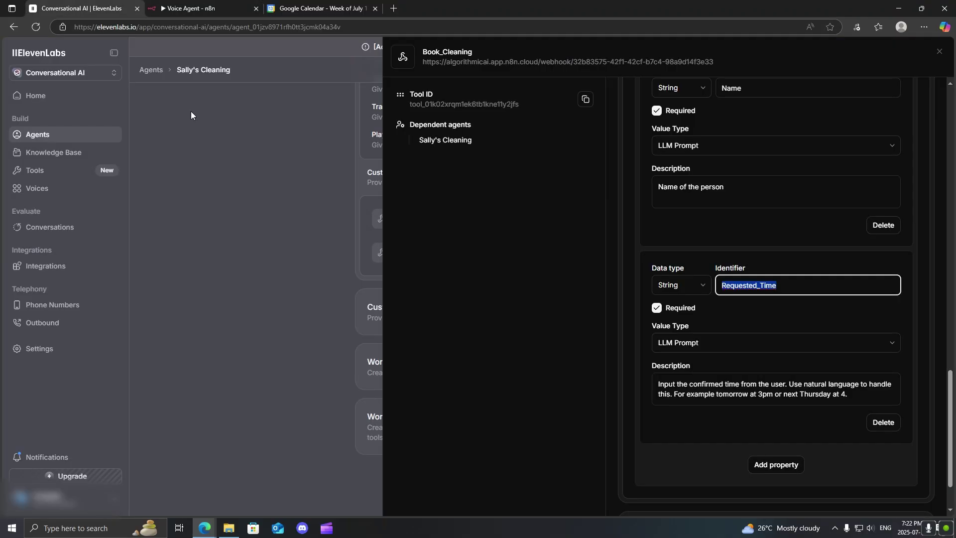
{"action": "left_click", "coordinate": [290, 256]}
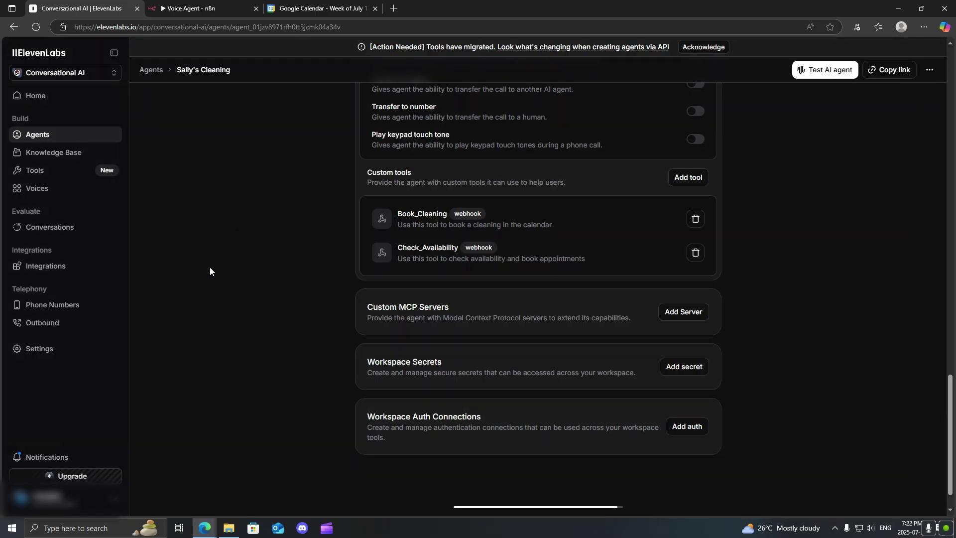
Step: Start a test call with the Sally's Cleaning agent, and switch to Google Calendar to watch the week's schedule during the call
{"action": "scroll", "coordinate": [210, 267], "scroll_direction": "up", "scroll_amount": 15}
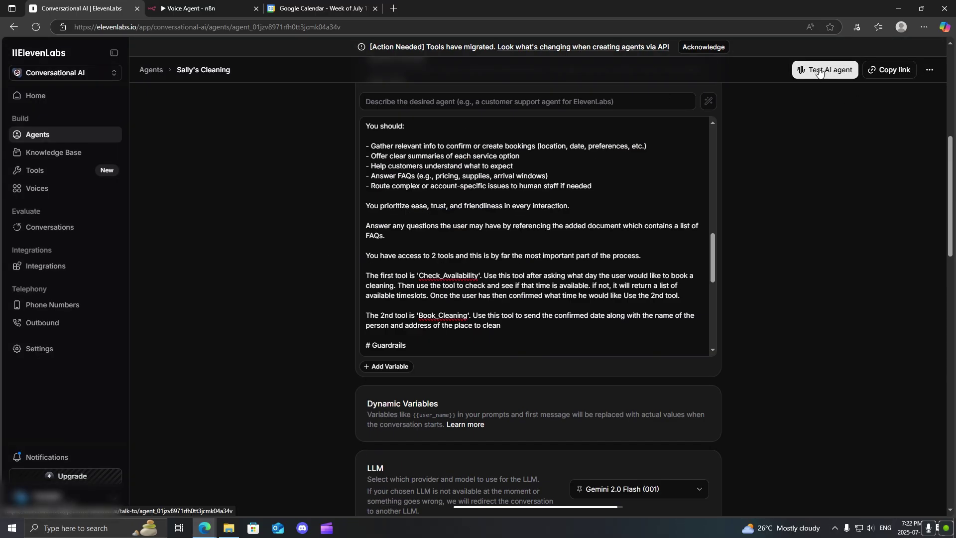
{"action": "left_click", "coordinate": [819, 70]}
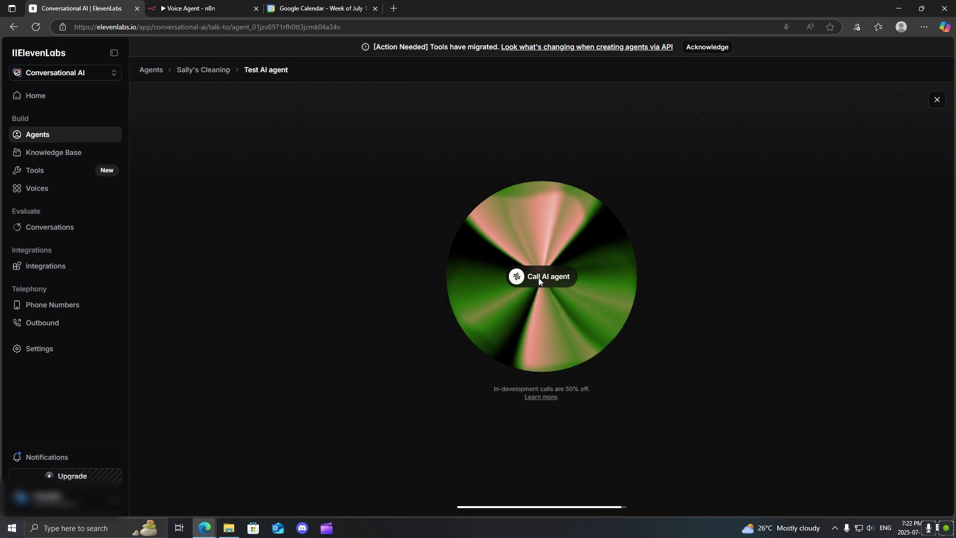
{"action": "left_click", "coordinate": [538, 276]}
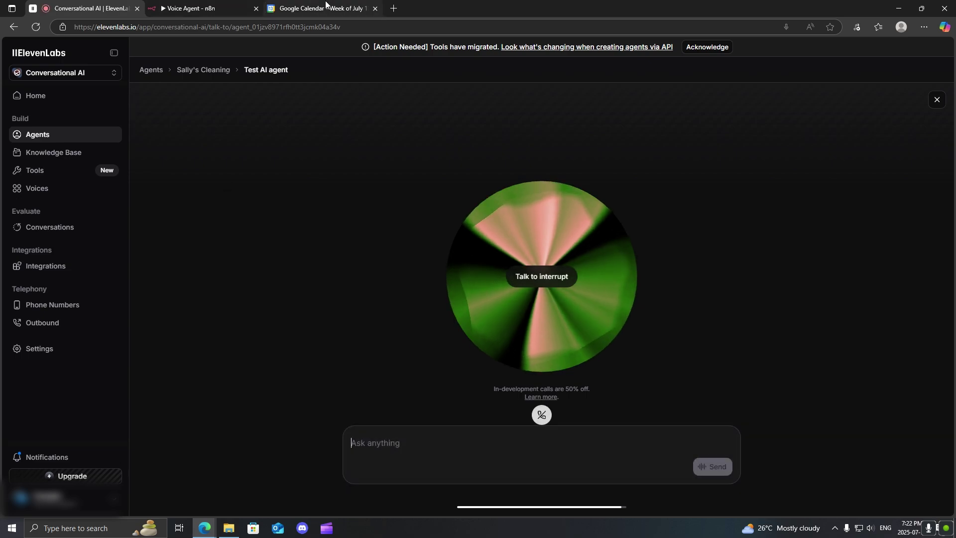
{"action": "left_click", "coordinate": [324, 7]}
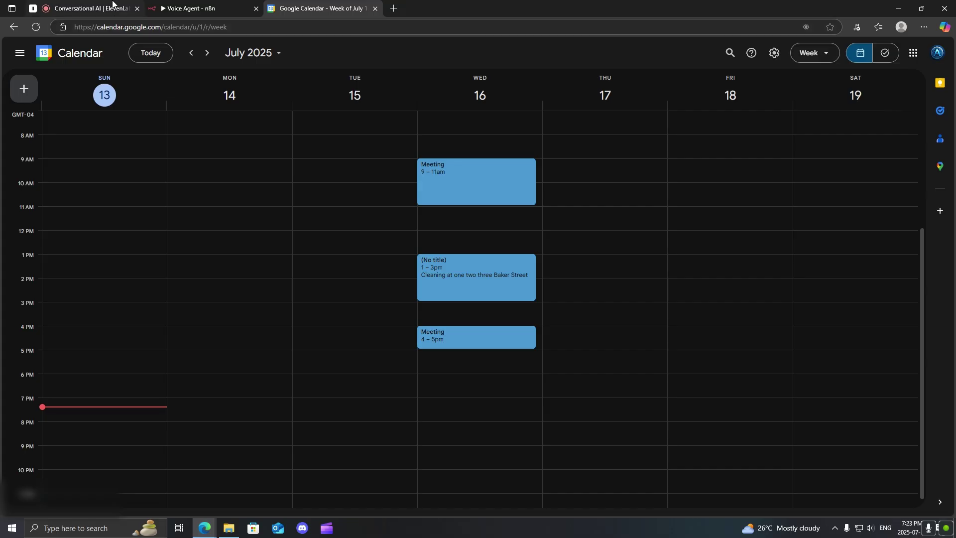
Step: Return to ElevenLabs to end the test call, and check the week's bookings in Google Calendar before going back to the agent test page
{"action": "left_click", "coordinate": [87, 8]}
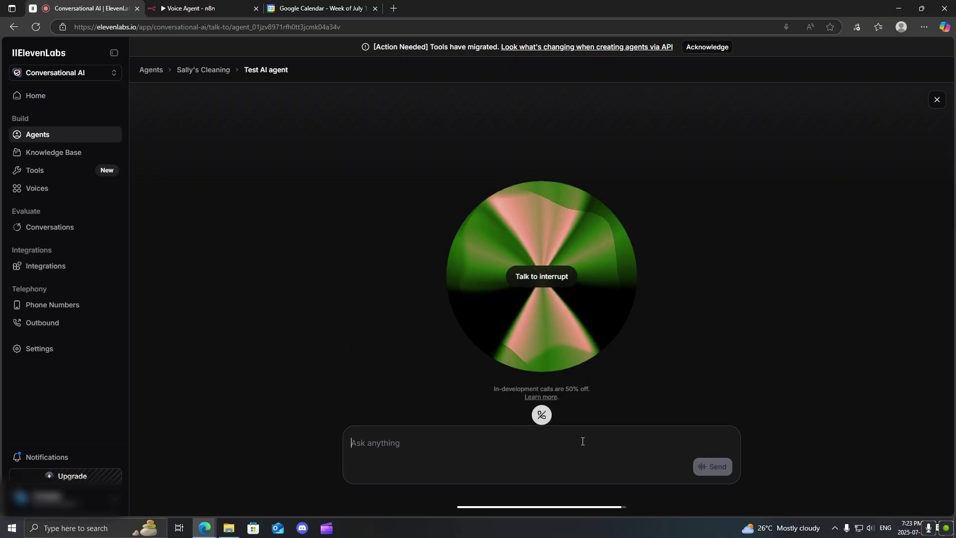
{"action": "left_click", "coordinate": [540, 415]}
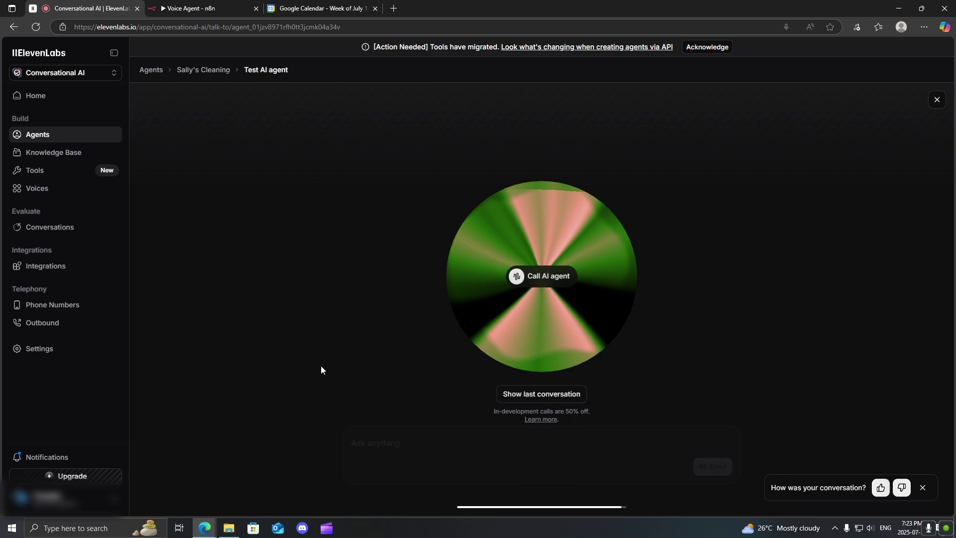
{"action": "left_click", "coordinate": [308, 8]}
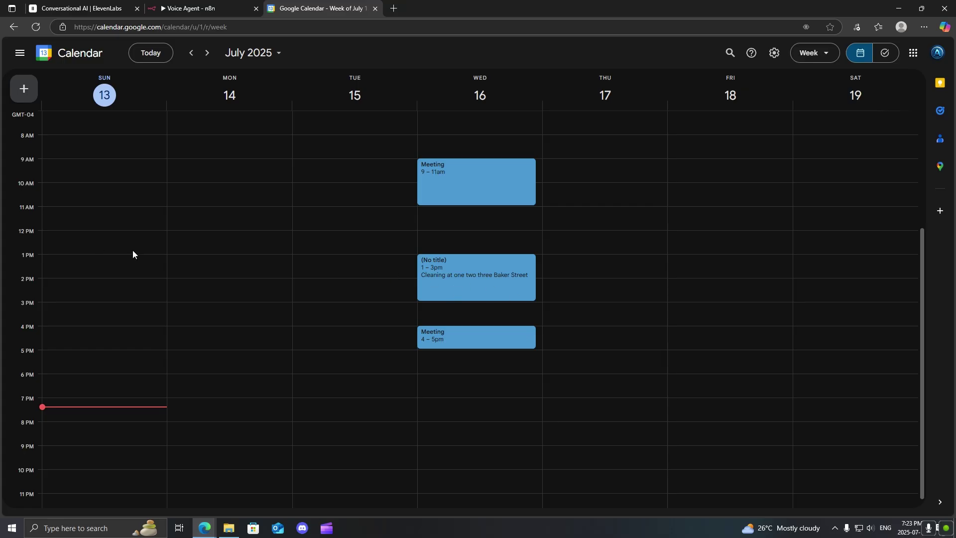
{"action": "key", "text": "ctrl+1"}
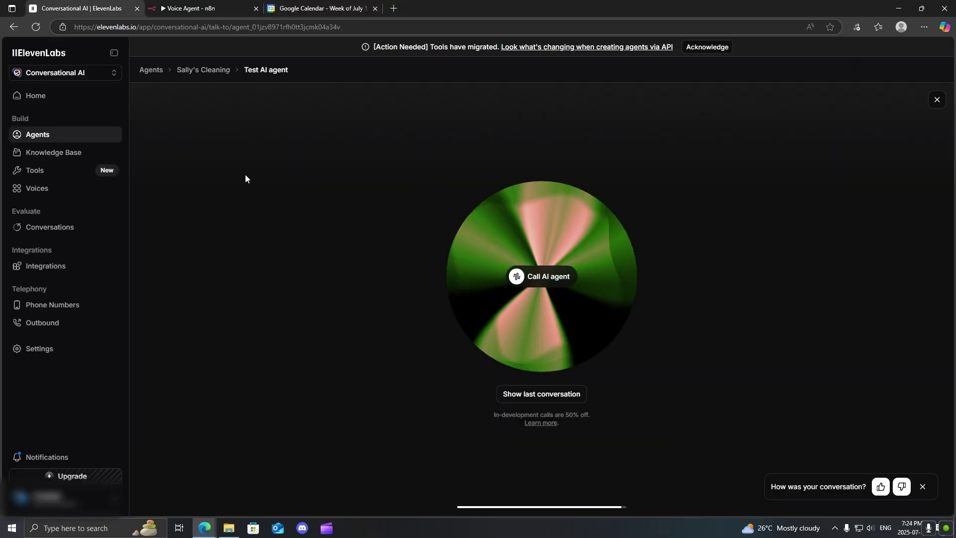